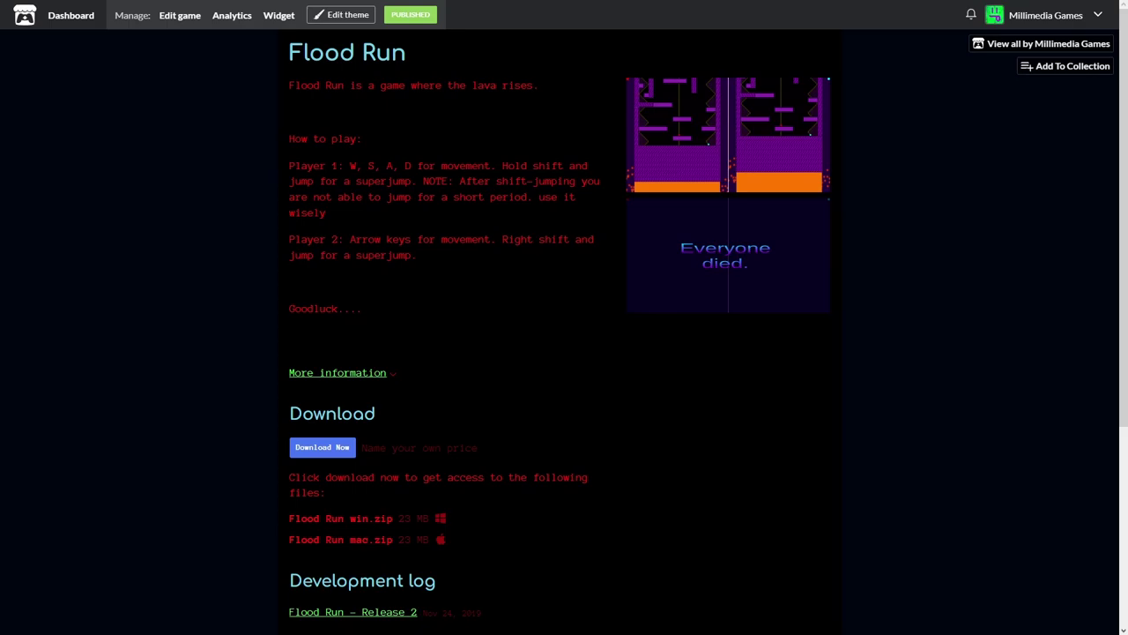
# Step: Compare the design of the Flood Run itch.io page with the A Tower in the Forest page, including its description and license sections
pyautogui.scroll(-1, 564, 335)
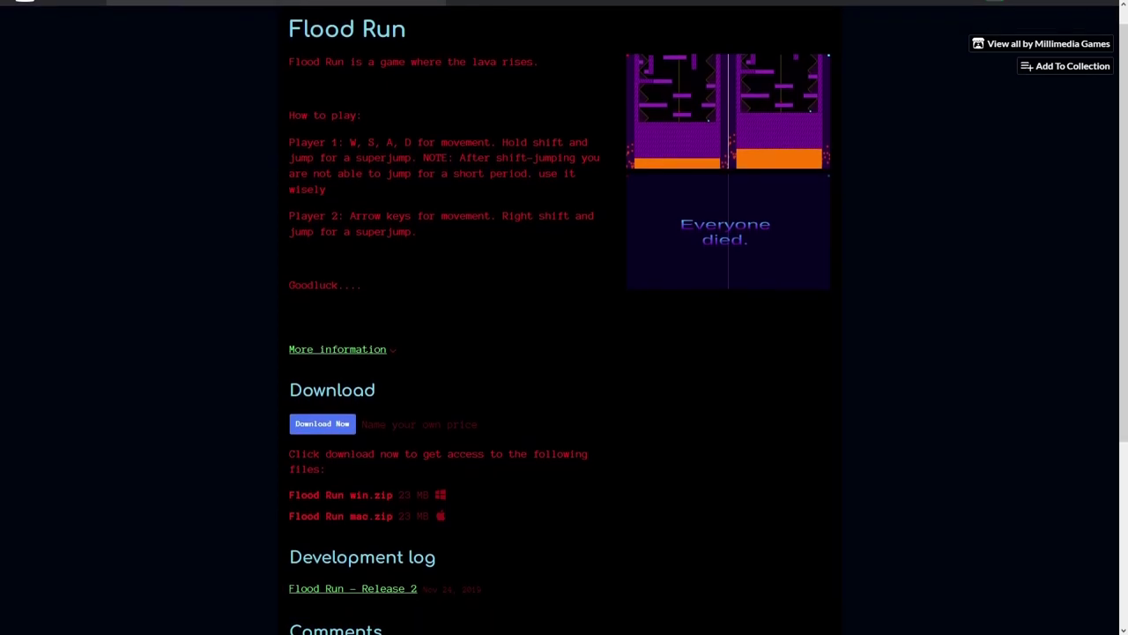
pyautogui.scroll(-1, 564, 334)
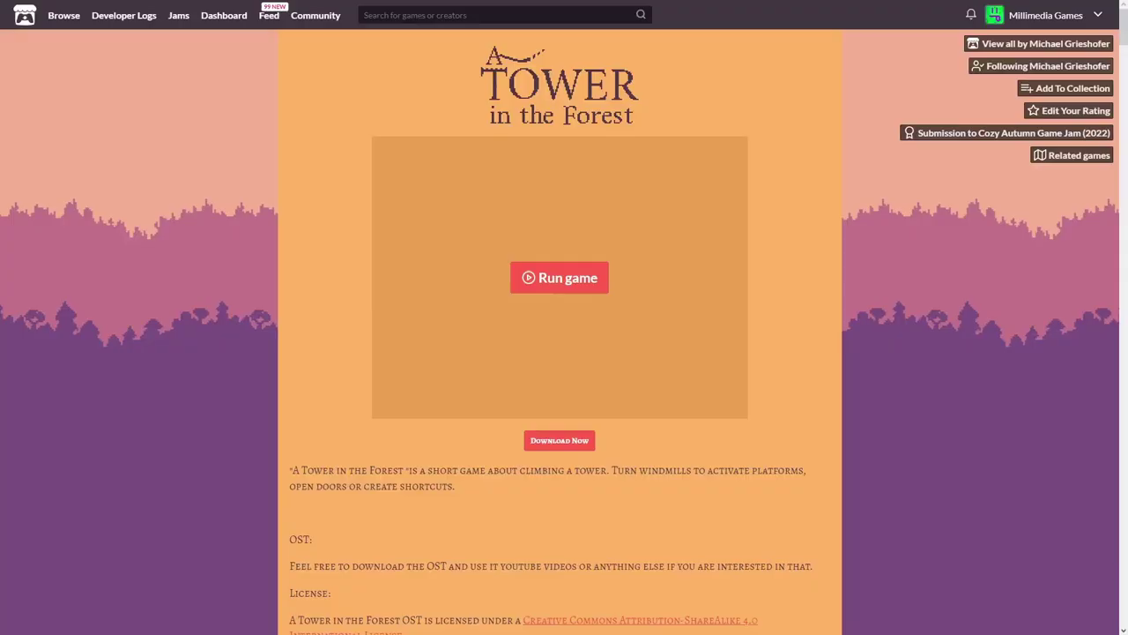
pyautogui.scroll(-1, 564, 335)
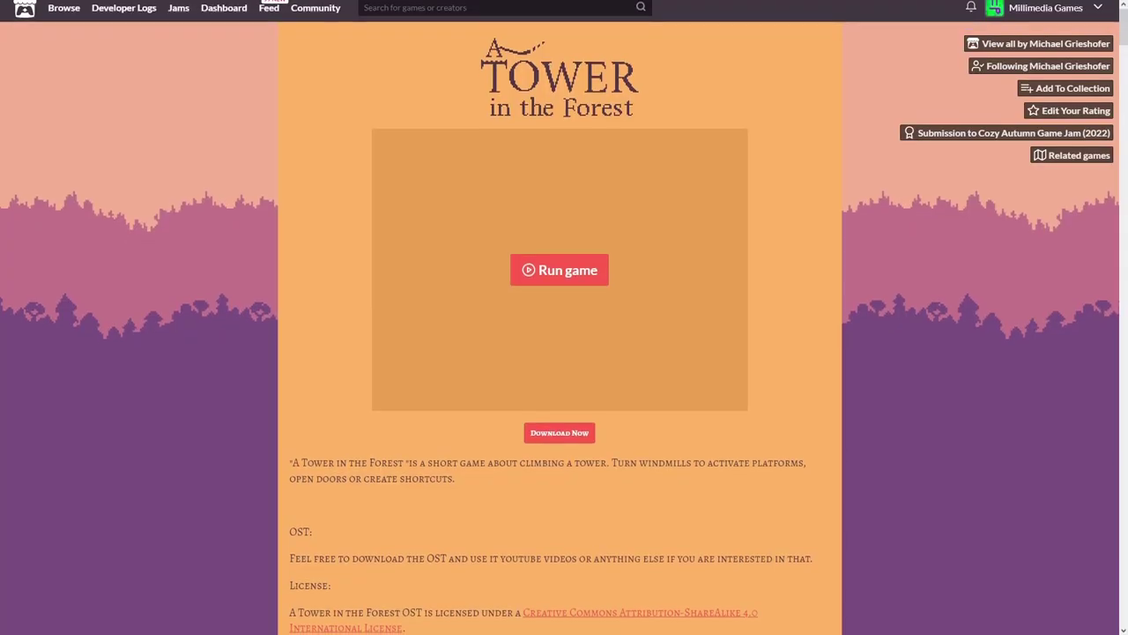
pyautogui.scroll(-1, 564, 334)
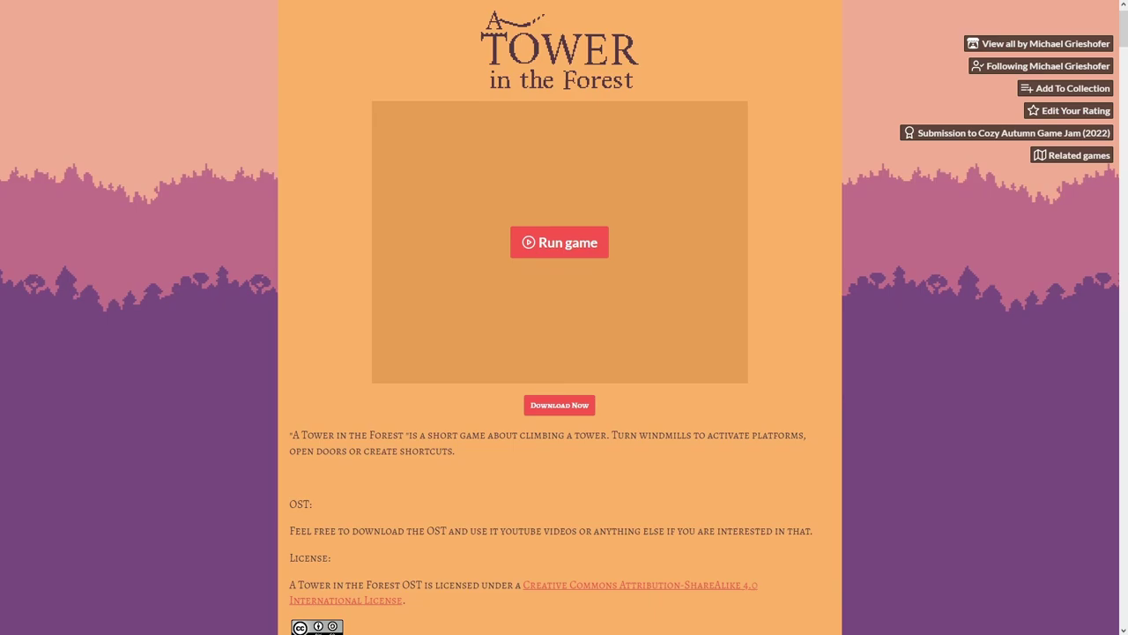
pyautogui.scroll(-1, 564, 335)
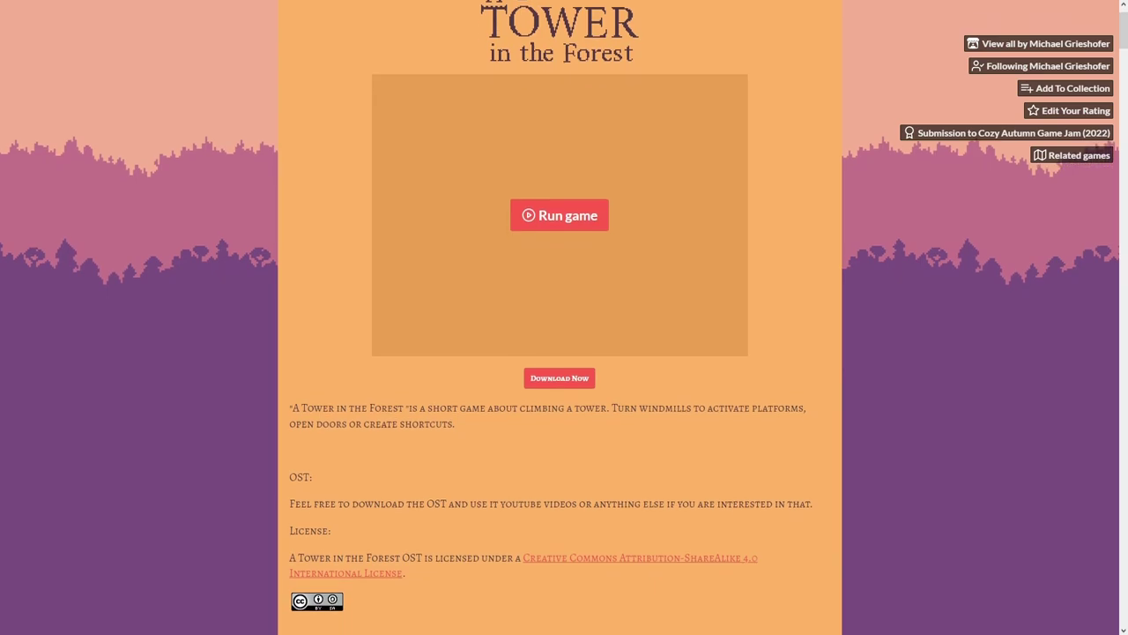
pyautogui.scroll(-1, 564, 335)
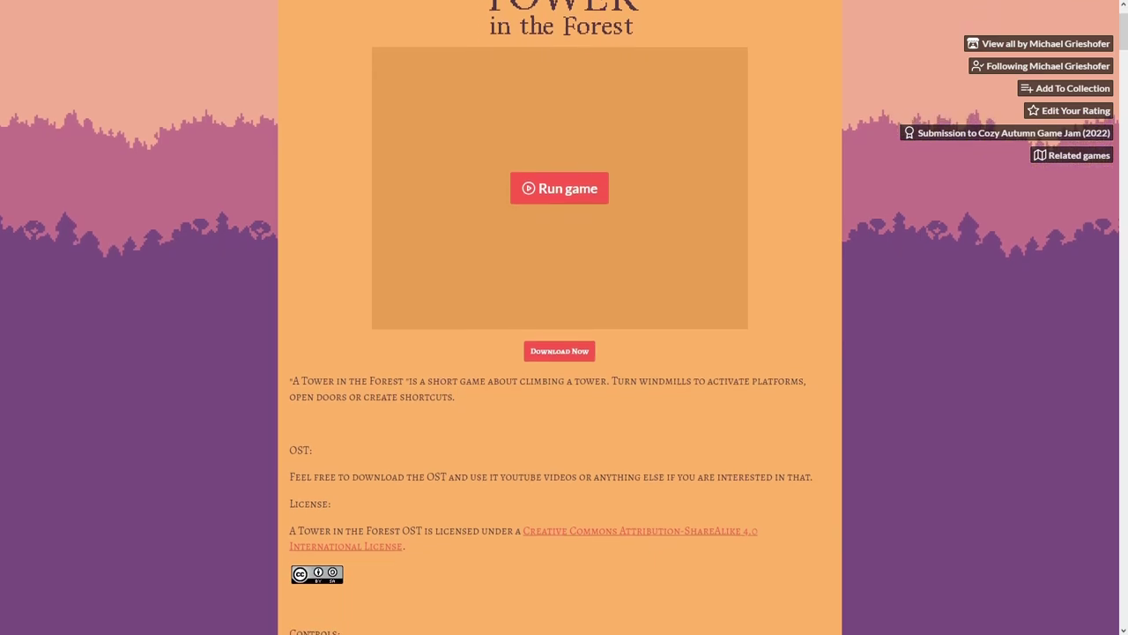
pyautogui.scroll(-1, 564, 335)
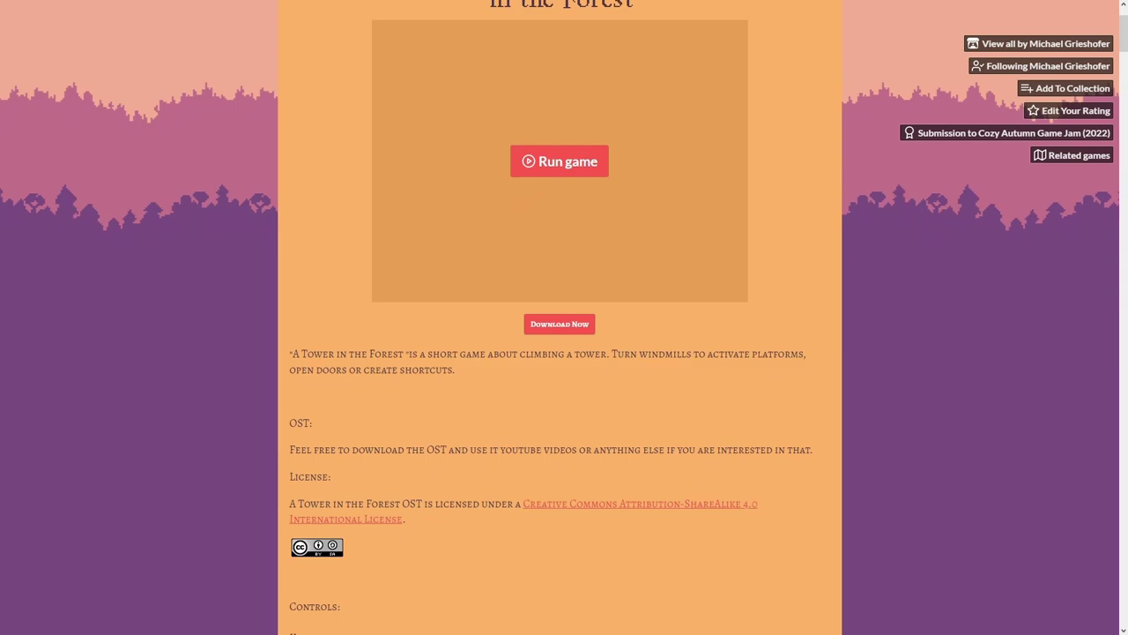
pyautogui.scroll(-1, 564, 335)
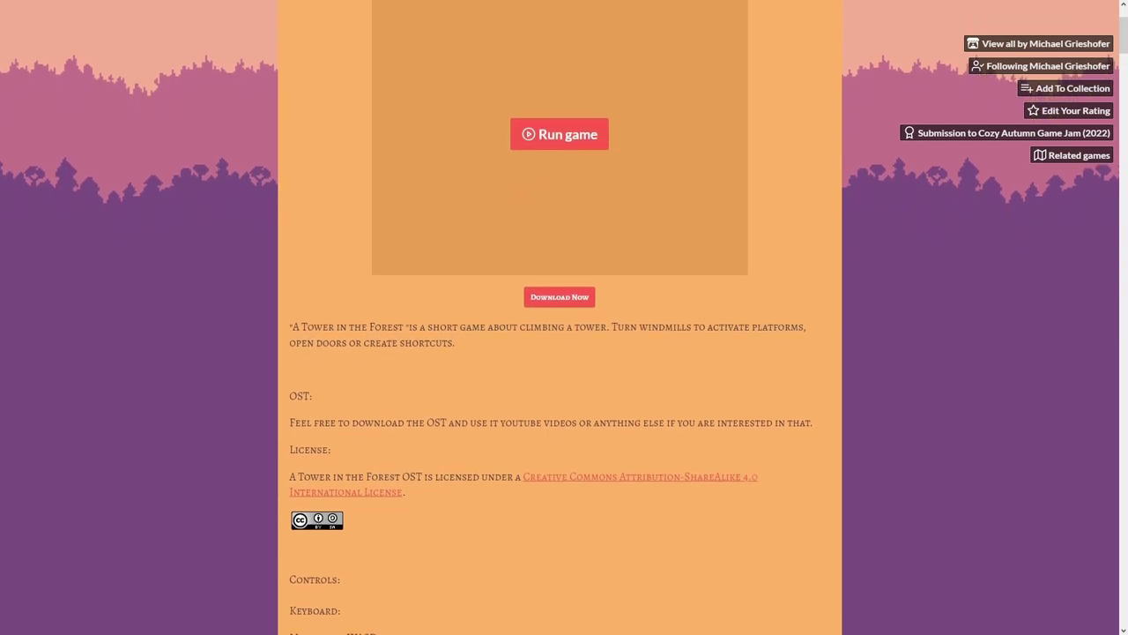
pyautogui.scroll(-1, 564, 335)
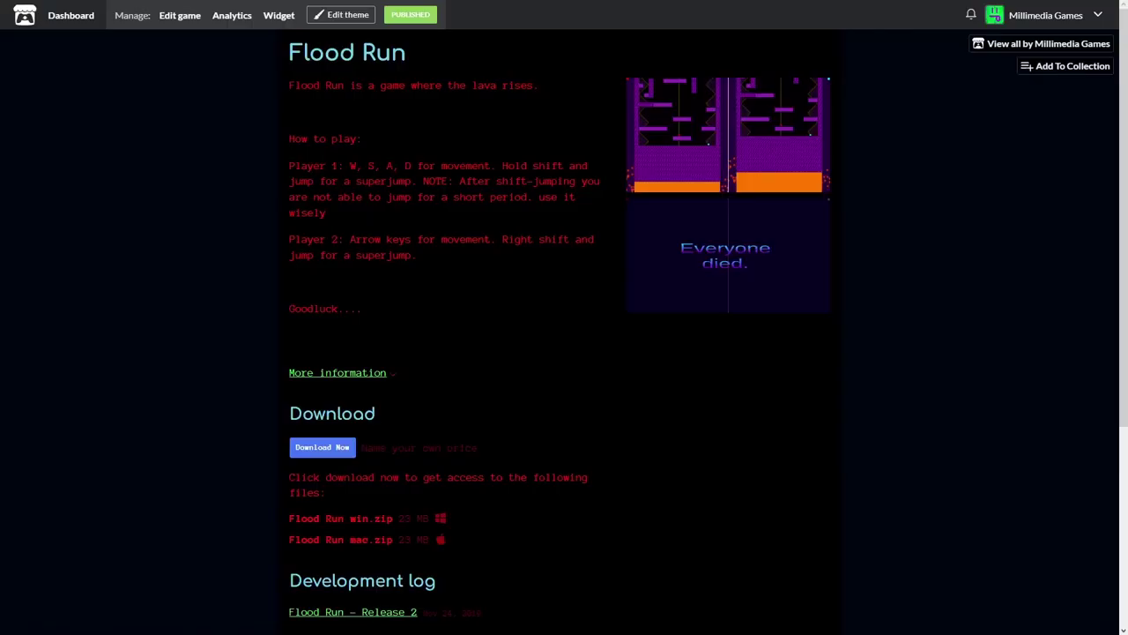
# Step: Examine the text colours and layout of the Flood Run page from its description through the download, development log and comments sections
pyautogui.scroll(-1, 564, 335)
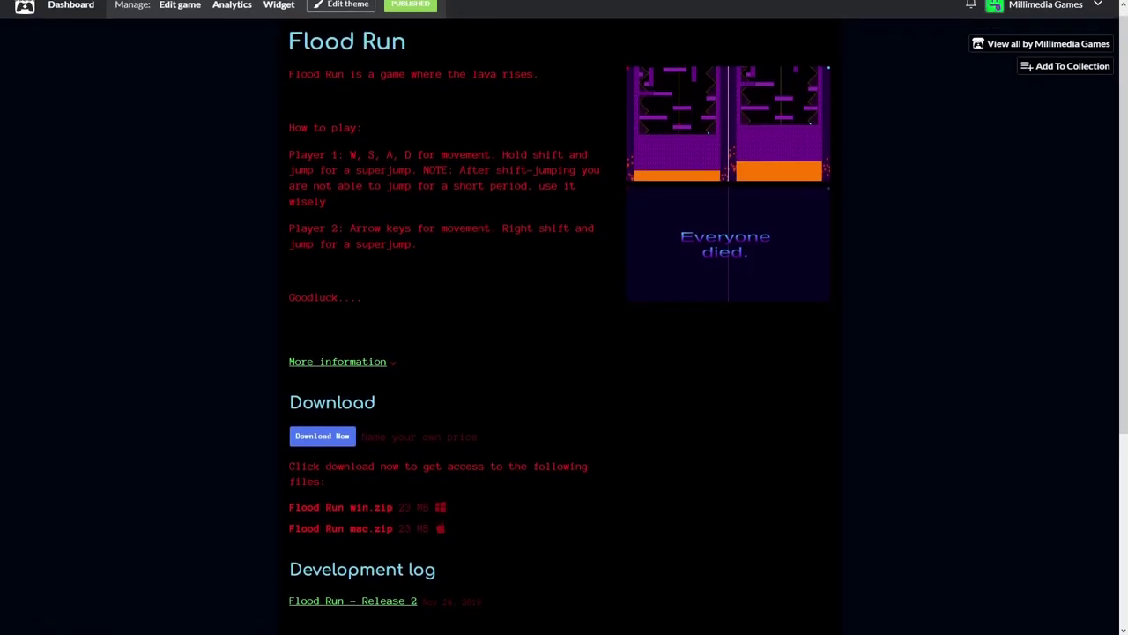
pyautogui.scroll(-1, 564, 335)
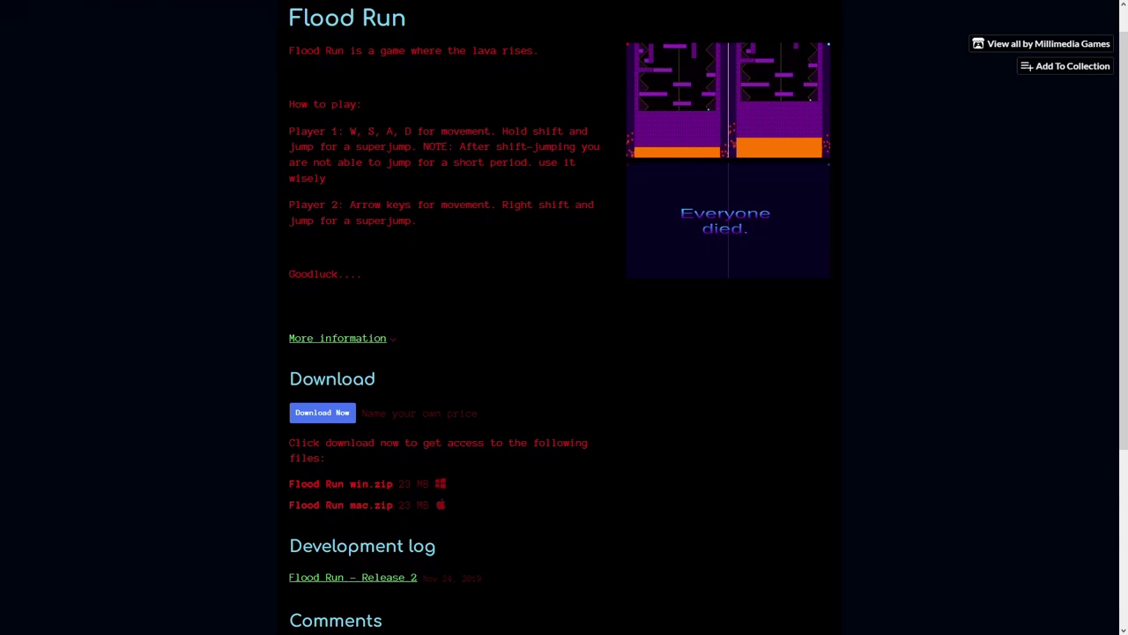
pyautogui.scroll(-1, 564, 335)
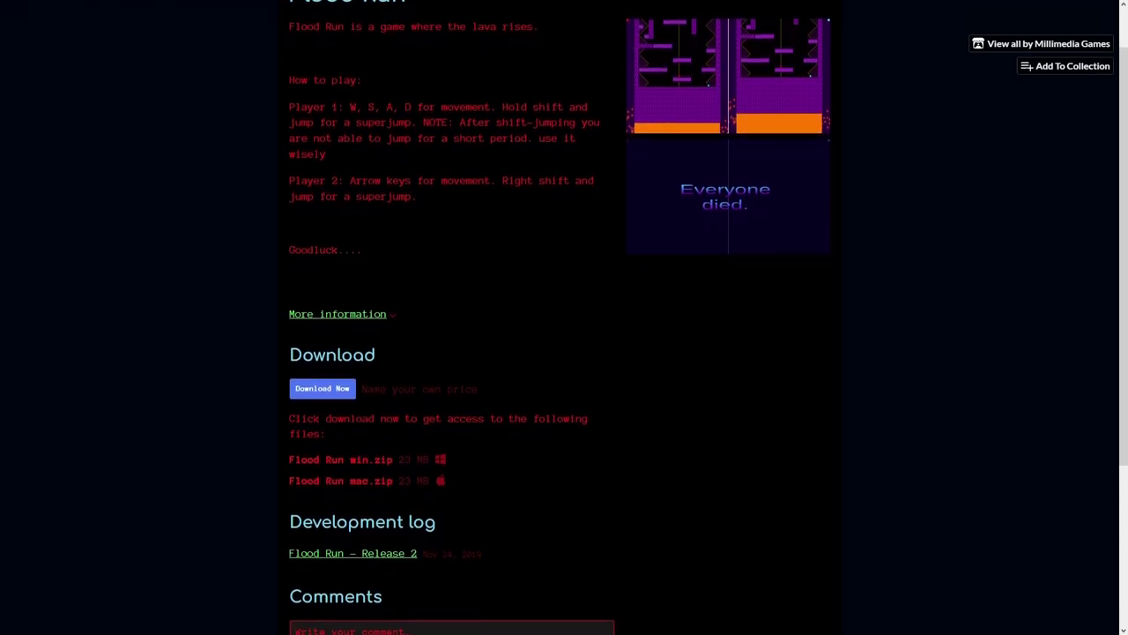
pyautogui.scroll(-1, 564, 335)
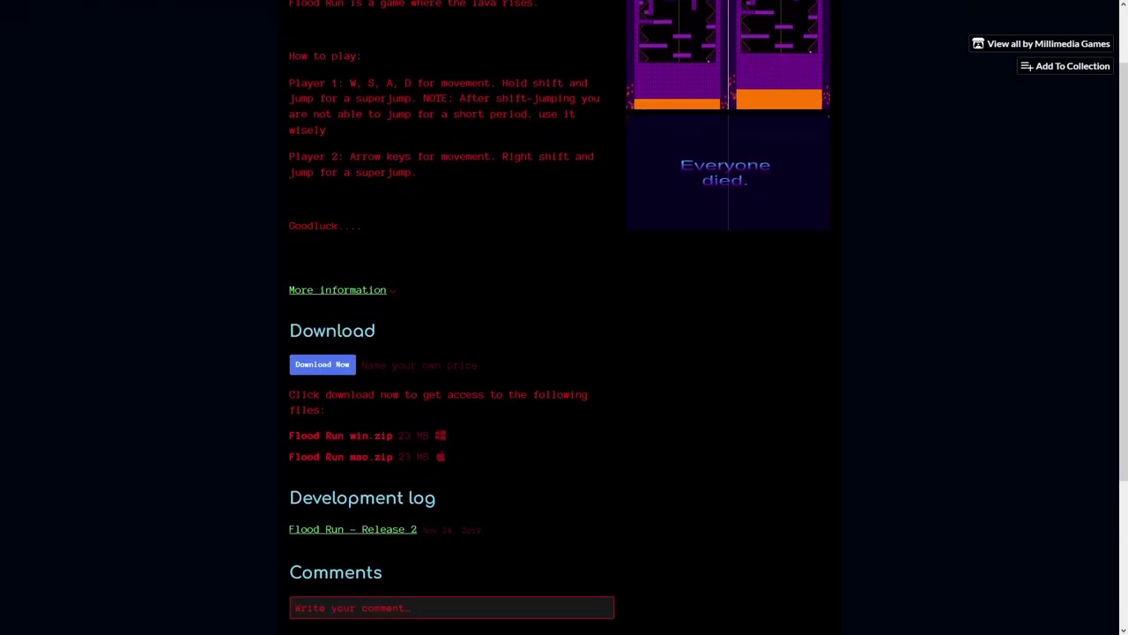
pyautogui.scroll(-1, 564, 335)
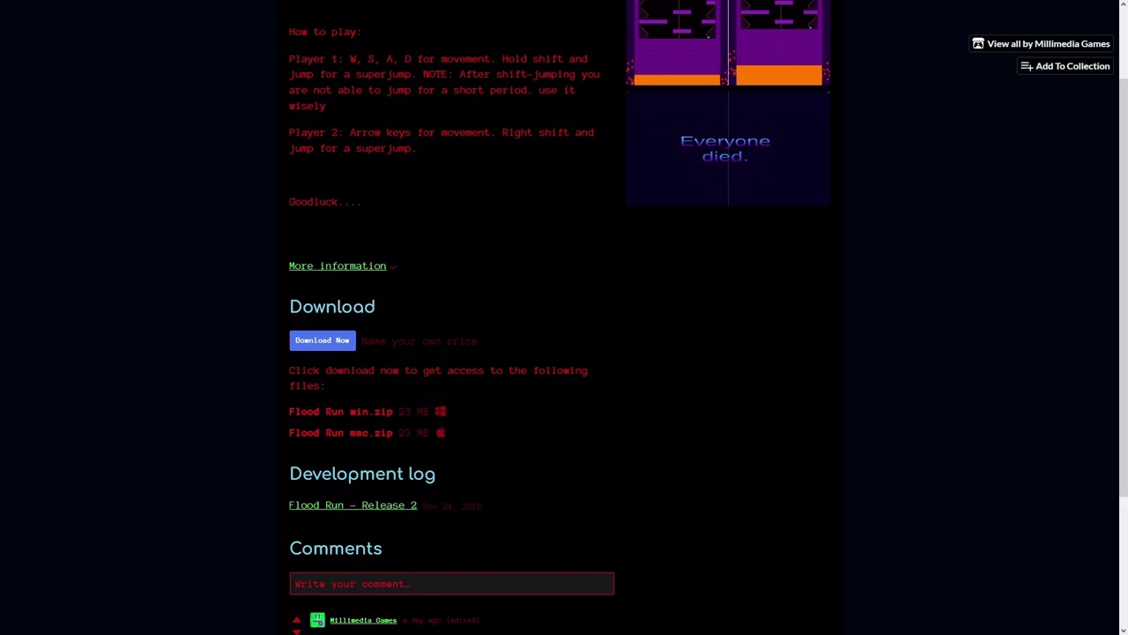
pyautogui.scroll(-1, 564, 335)
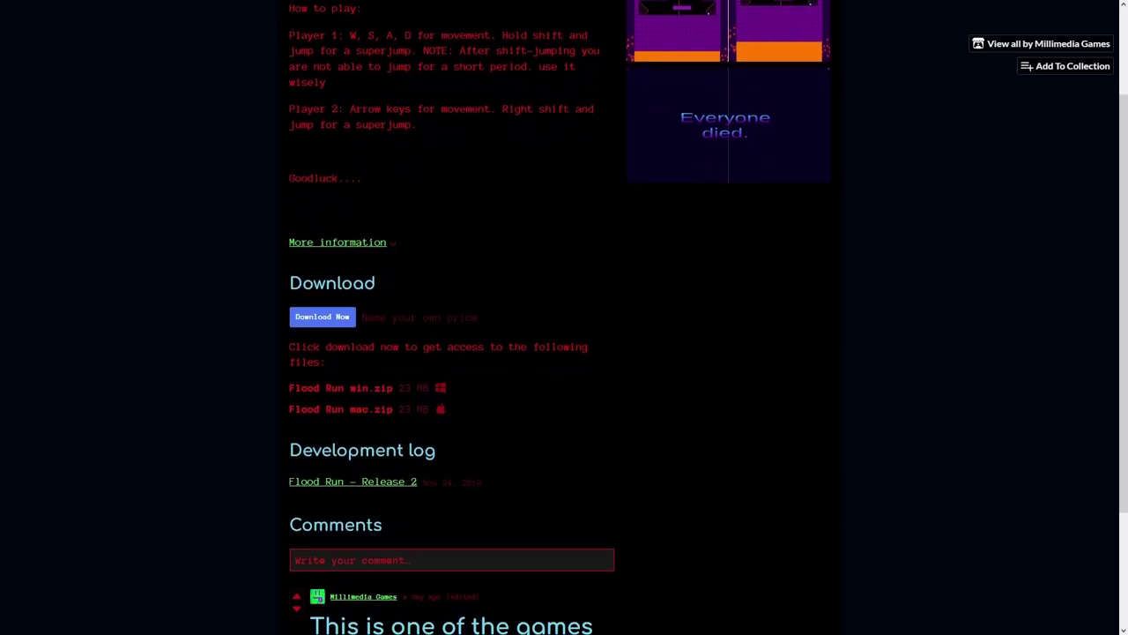
pyautogui.scroll(-1, 564, 335)
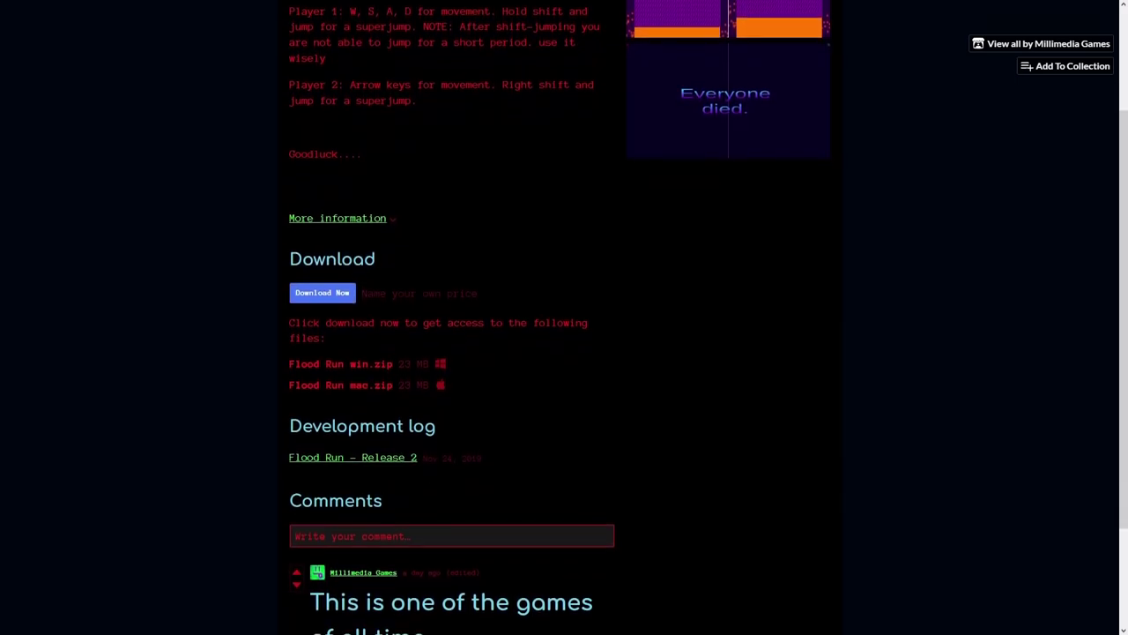
pyautogui.scroll(-1, 564, 335)
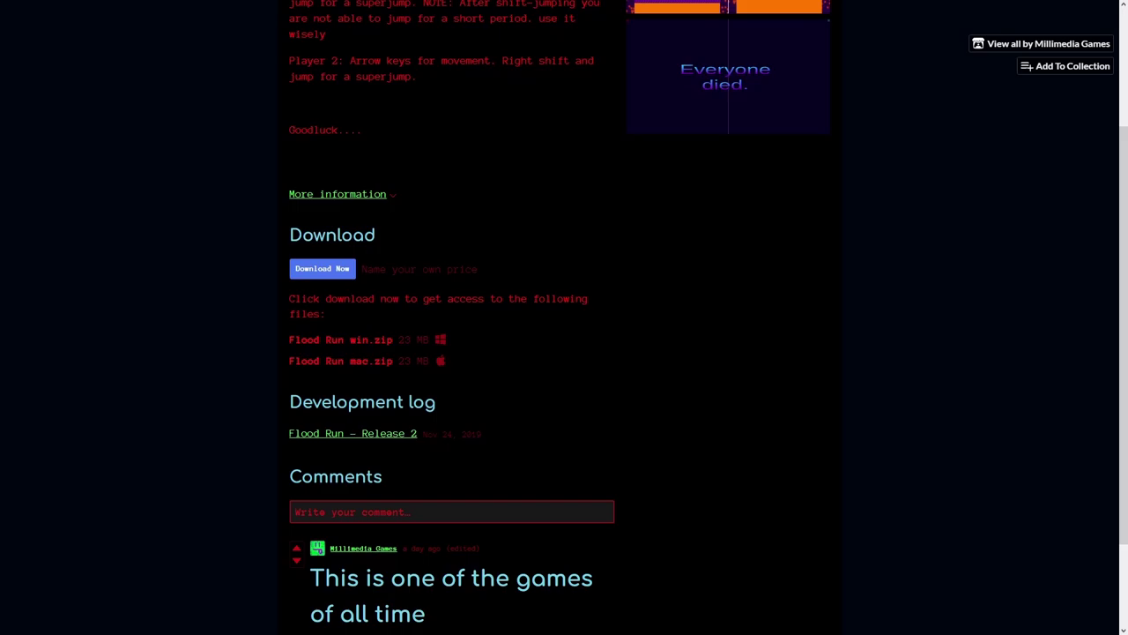
pyautogui.scroll(-1, 564, 335)
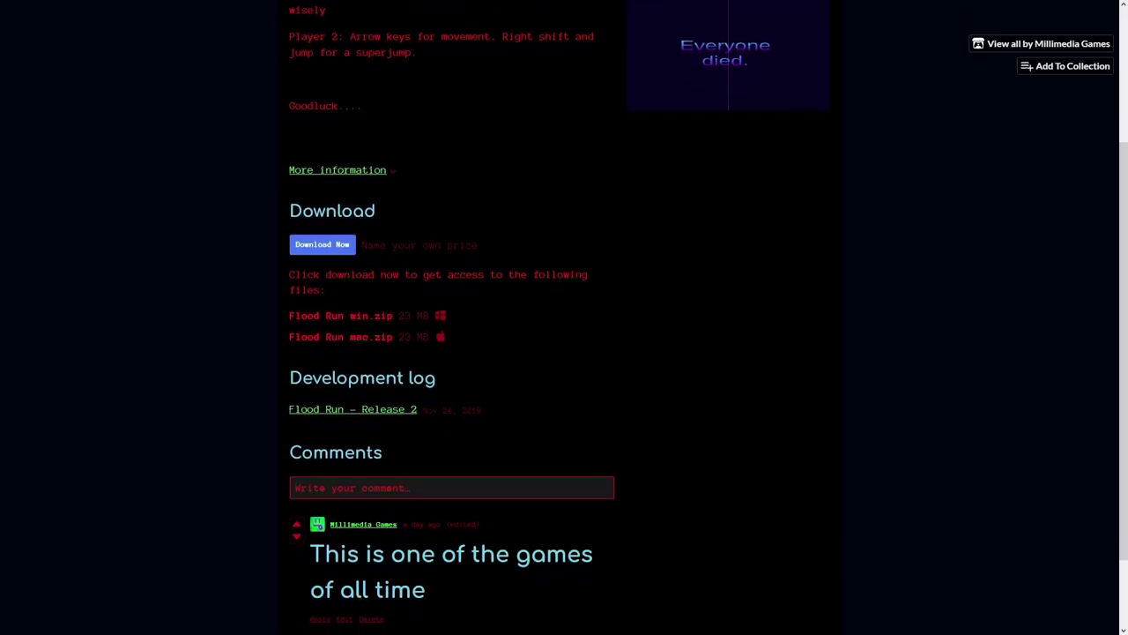
pyautogui.scroll(-1, 564, 335)
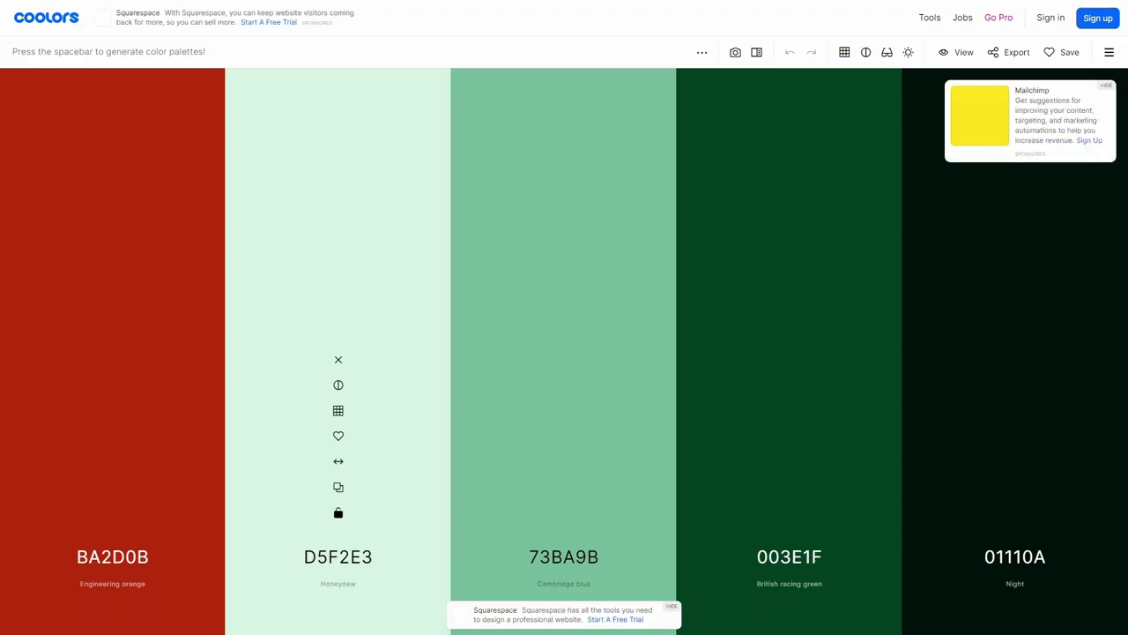
# Step: In the Coolors palette generator, generate a series of random five-colour palettes
pyautogui.press('space')
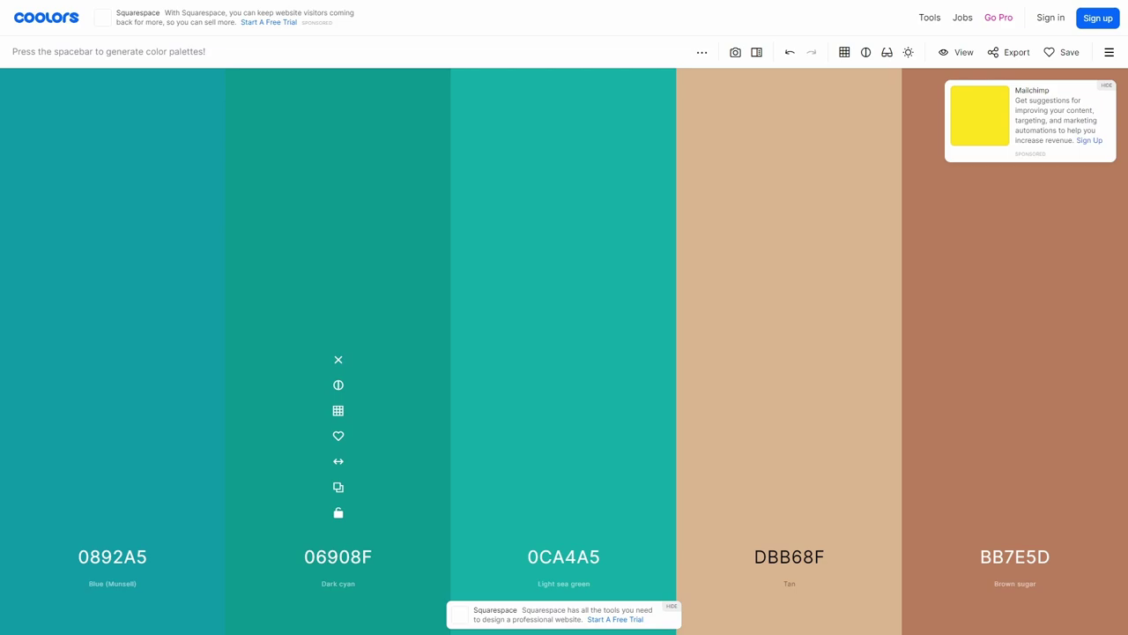
pyautogui.press('space')
pyautogui.press('space')
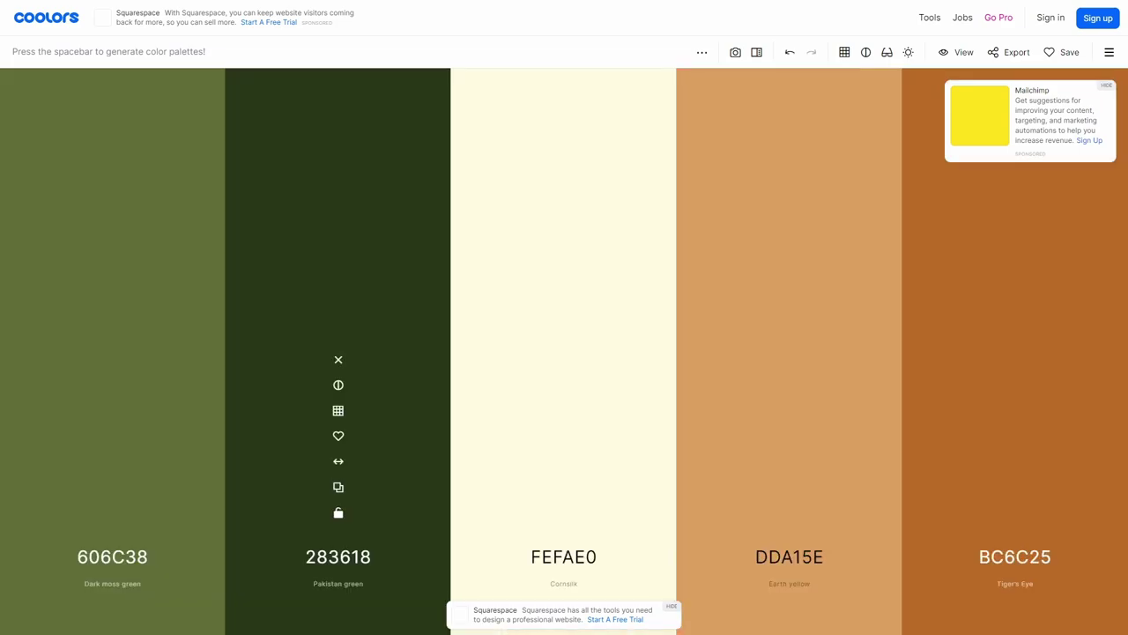
pyautogui.press('space')
pyautogui.press('space')
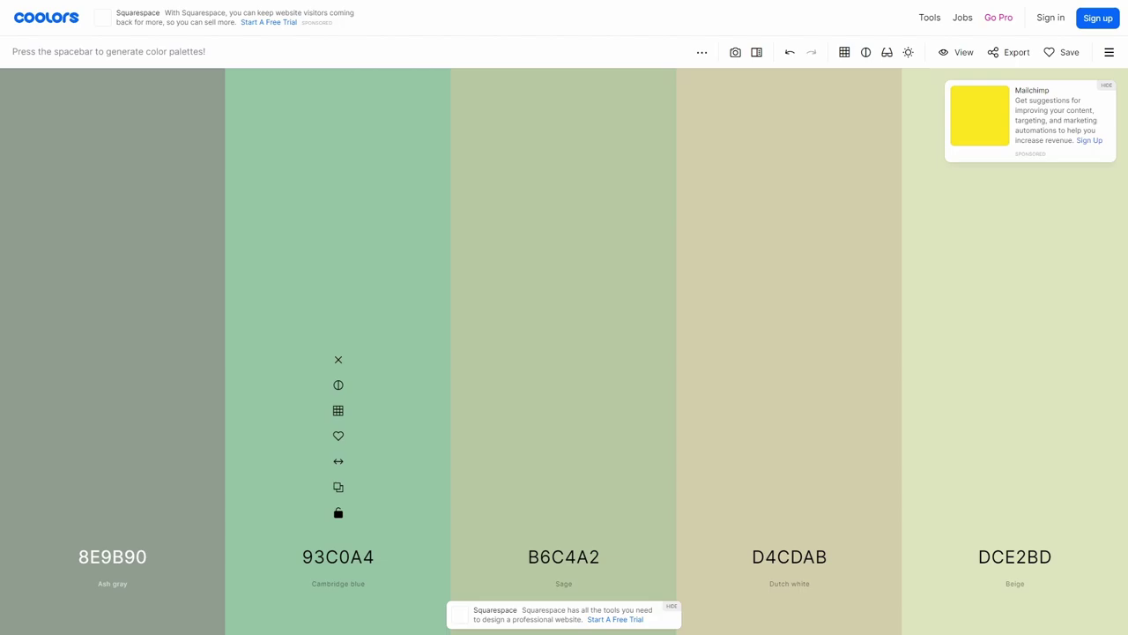
pyautogui.press('space')
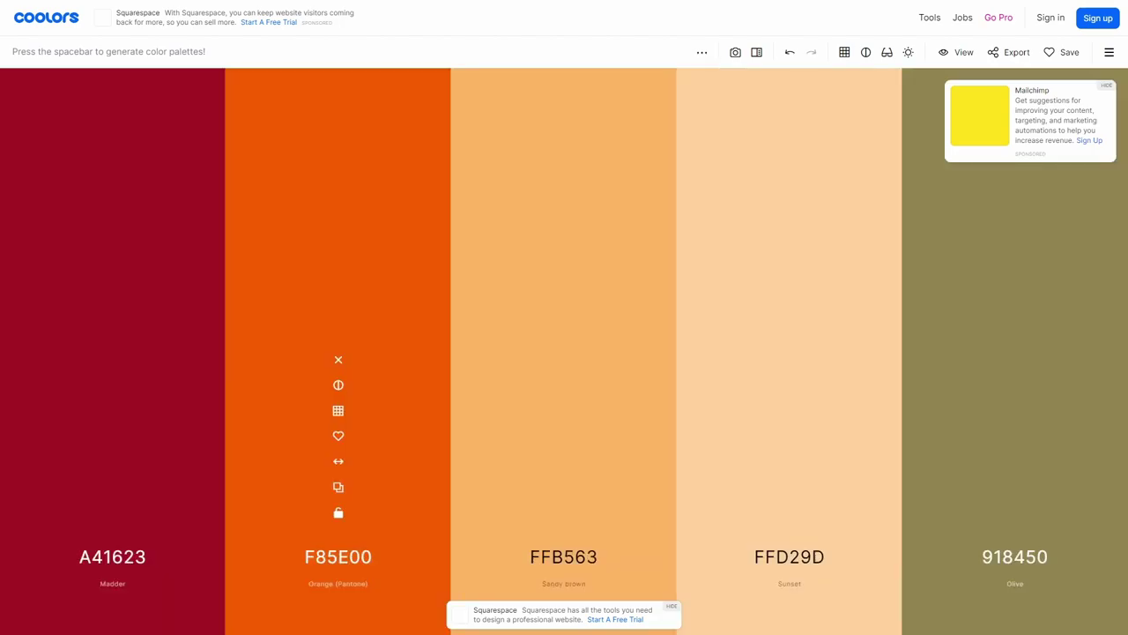
pyautogui.press('space')
pyautogui.press('space')
pyautogui.press('space')
pyautogui.press('space')
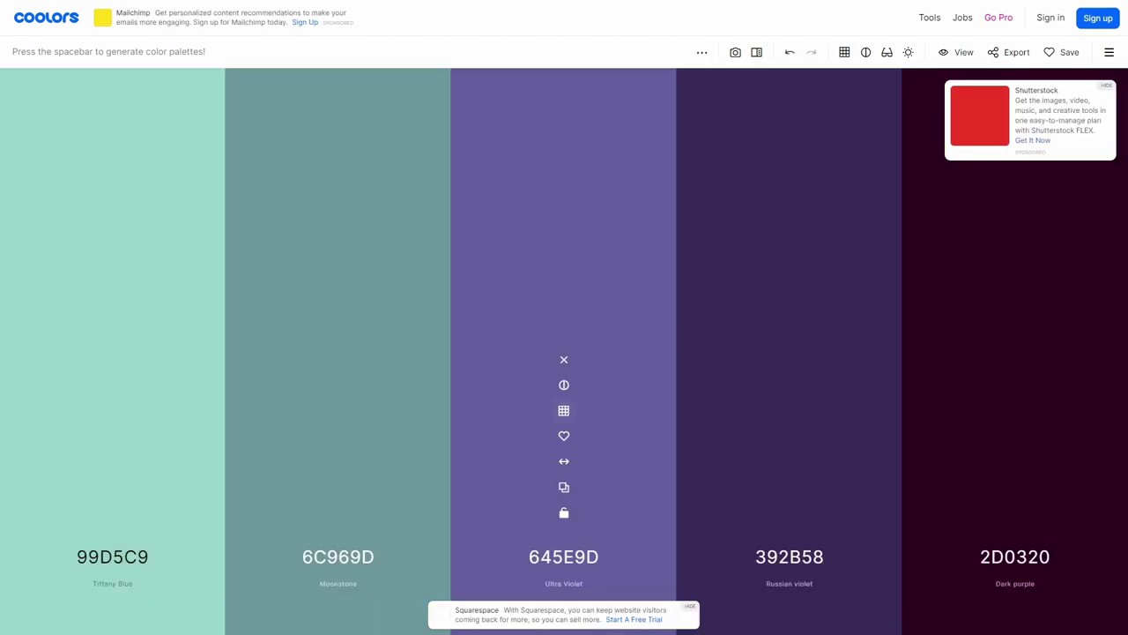
pyautogui.press('space')
# Step: Lock the colours F9C846, A73DB8 and 9CAEA9 in the palette while regenerating the remaining unlocked colours
pyautogui.click(563, 512)
pyautogui.press('space')
pyautogui.press('space')
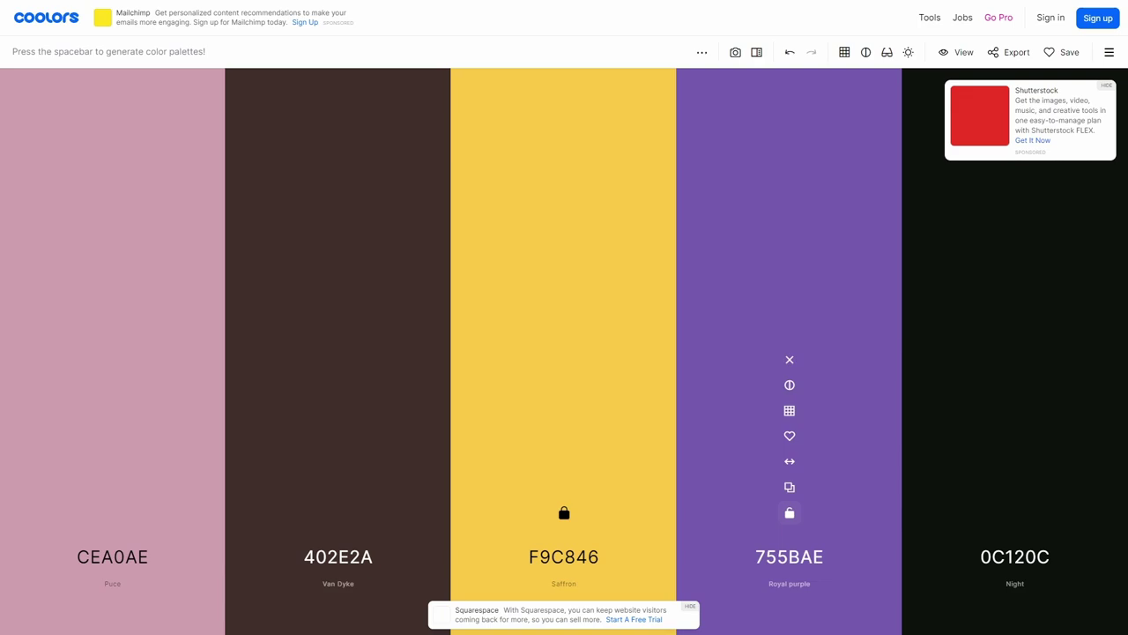
pyautogui.click(112, 512)
pyautogui.press('space')
pyautogui.press('space')
pyautogui.click(565, 512)
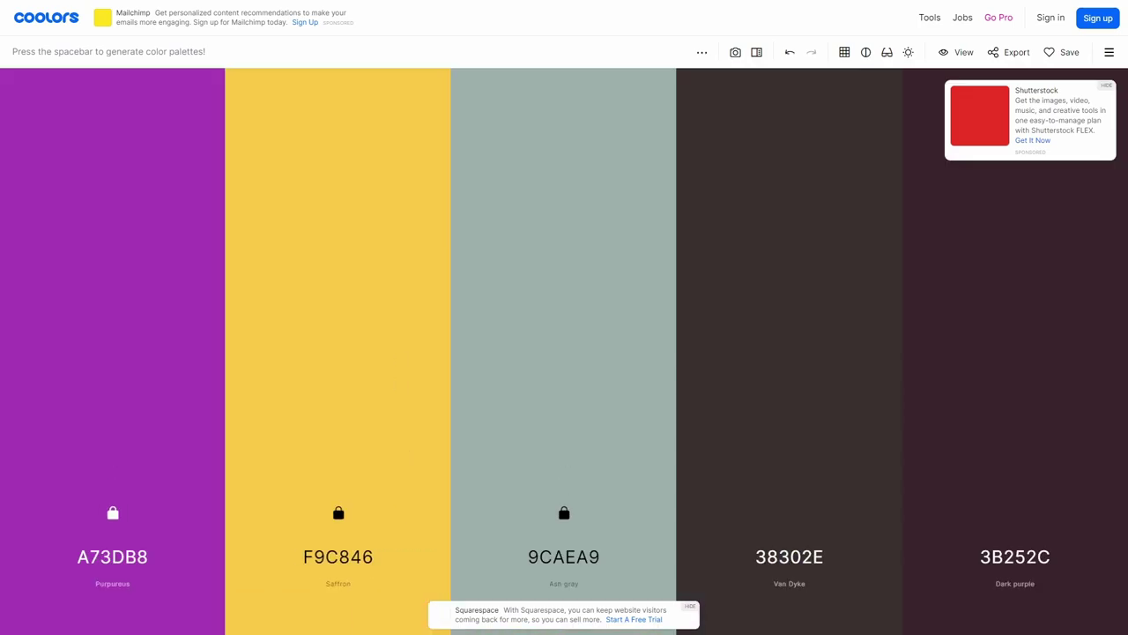
pyautogui.press('space')
pyautogui.press('space')
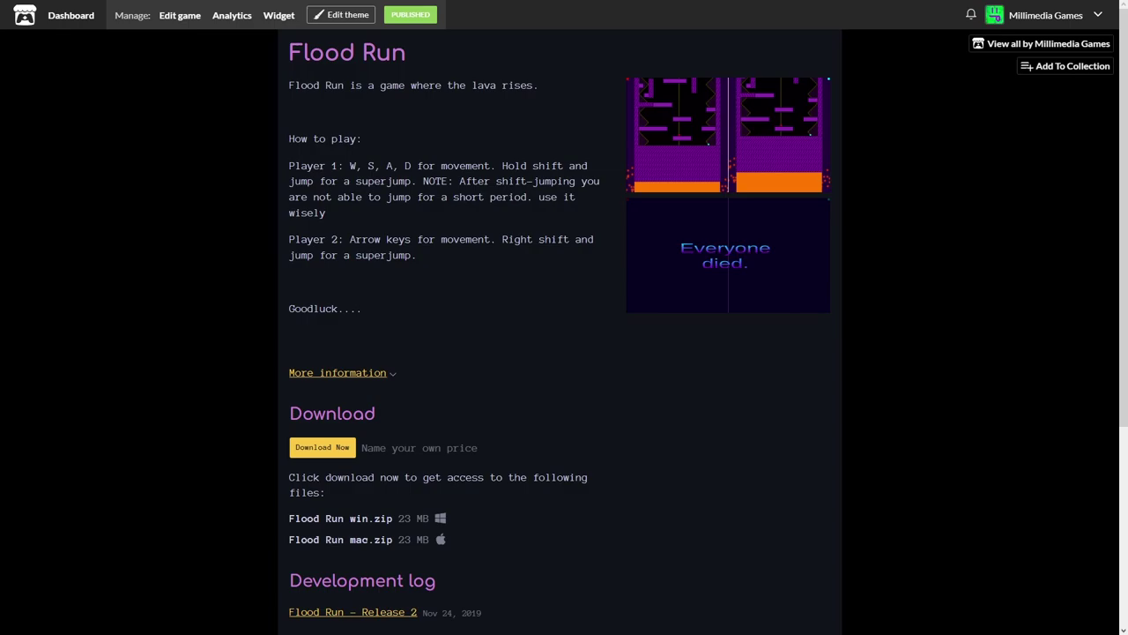
# Step: On itch.io, review the recoloured Flood Run page and the Millimedia Games profile page with its game list
pyautogui.scroll(-1, 561, 331)
pyautogui.scroll(-1, 561, 332)
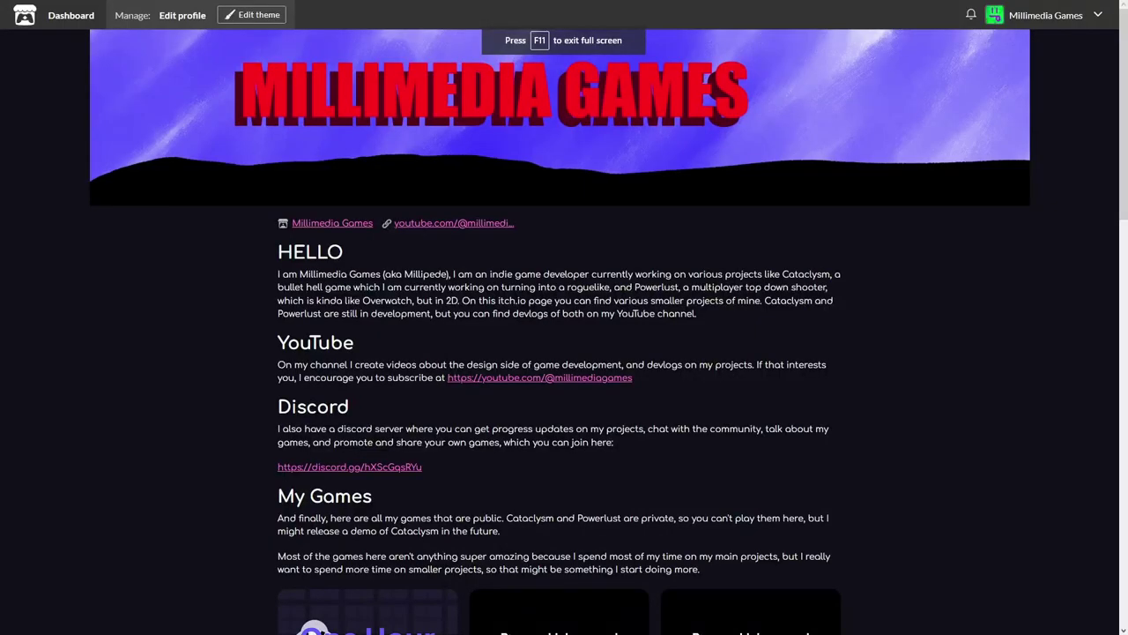
pyautogui.scroll(-1, 561, 332)
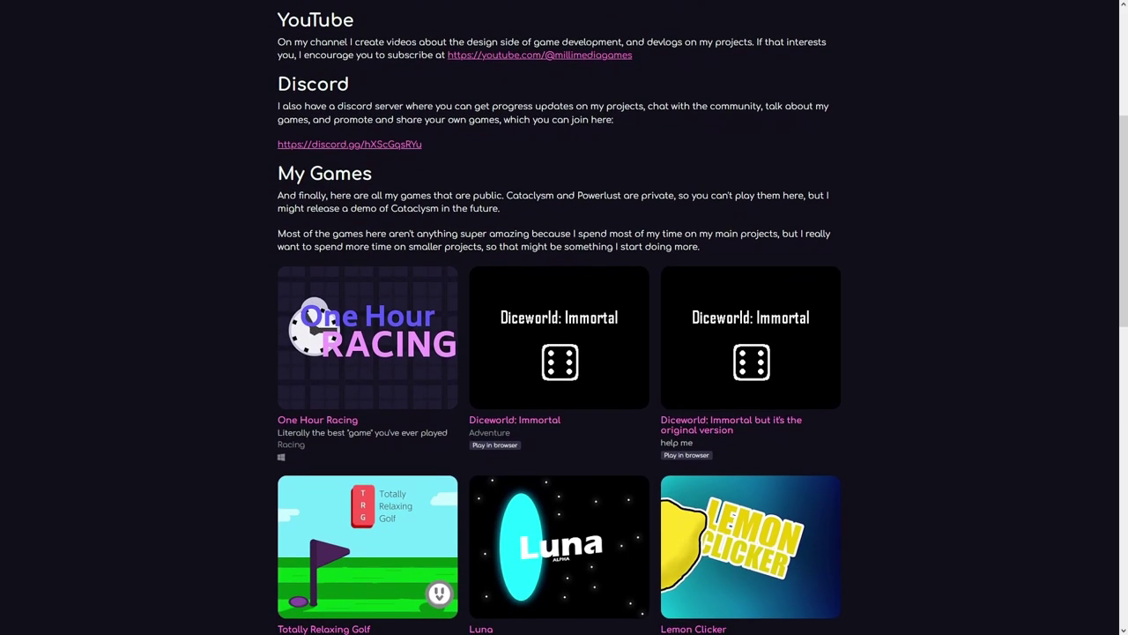
pyautogui.scroll(-1, 564, 352)
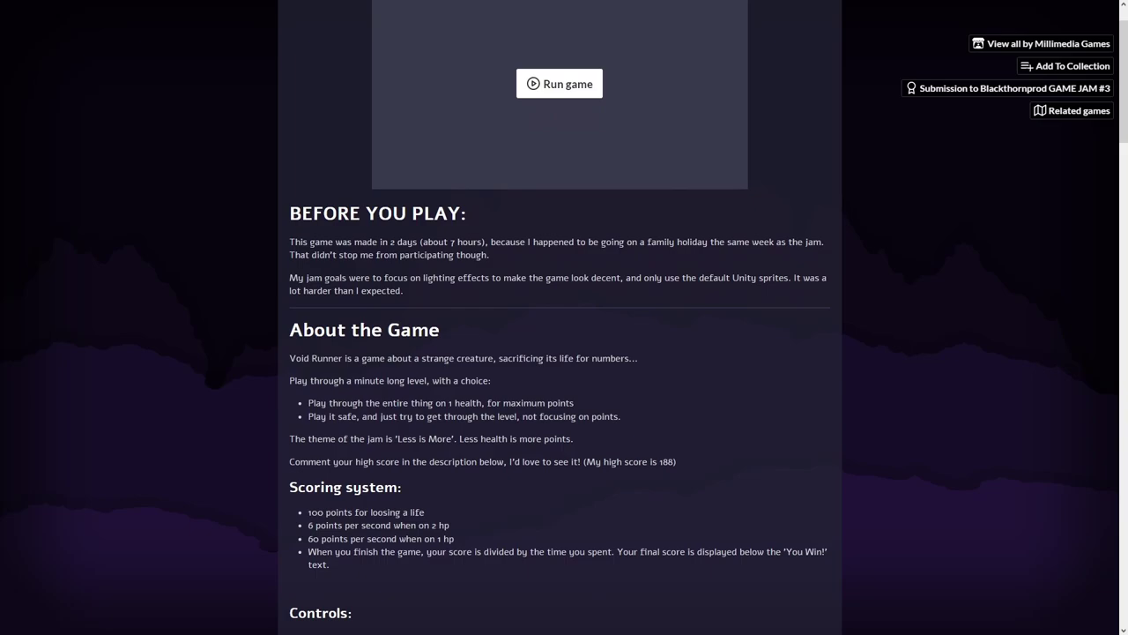
# Step: Read the Void Runner page's description, scoring system and controls, and view the introduction of the Millimedia Games profile
pyautogui.scroll(-1, 564, 353)
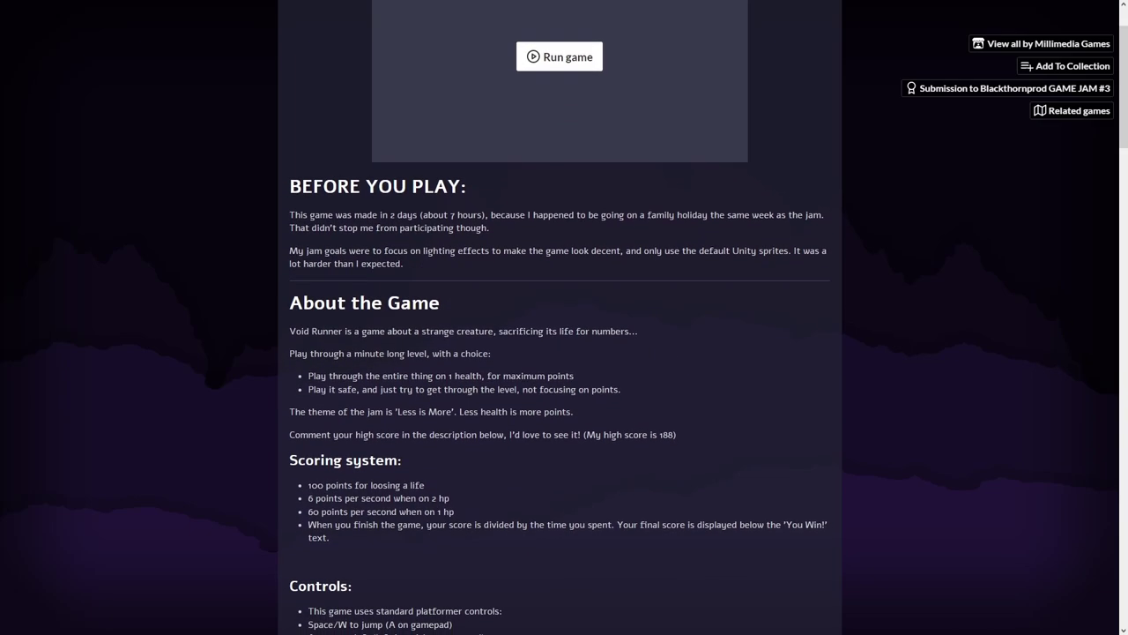
pyautogui.scroll(-1, 564, 352)
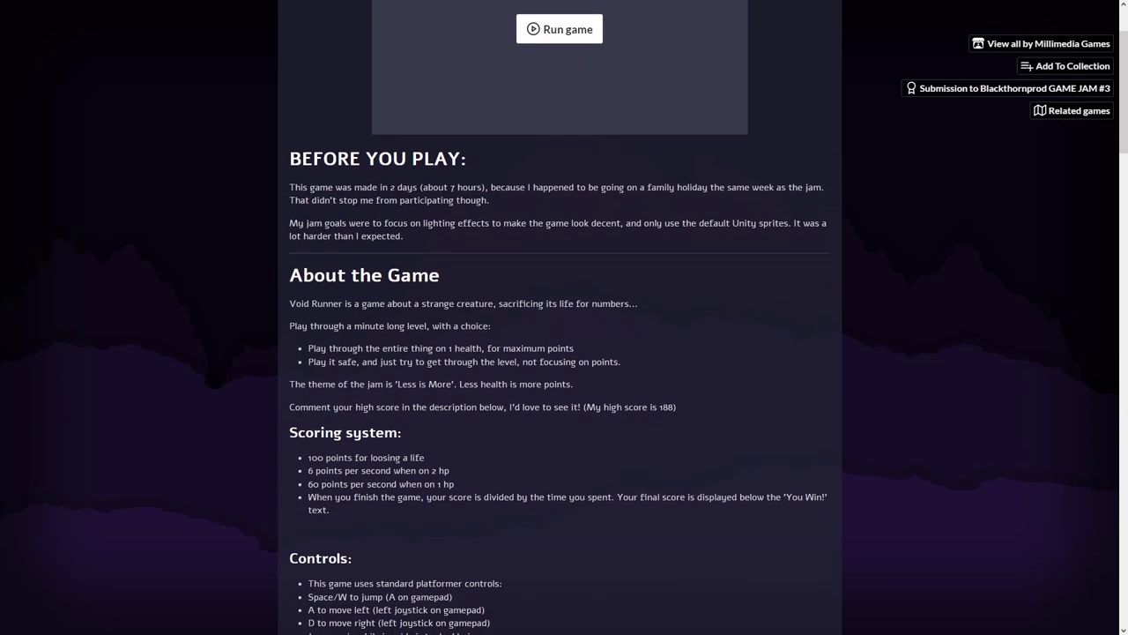
pyautogui.scroll(-1, 564, 352)
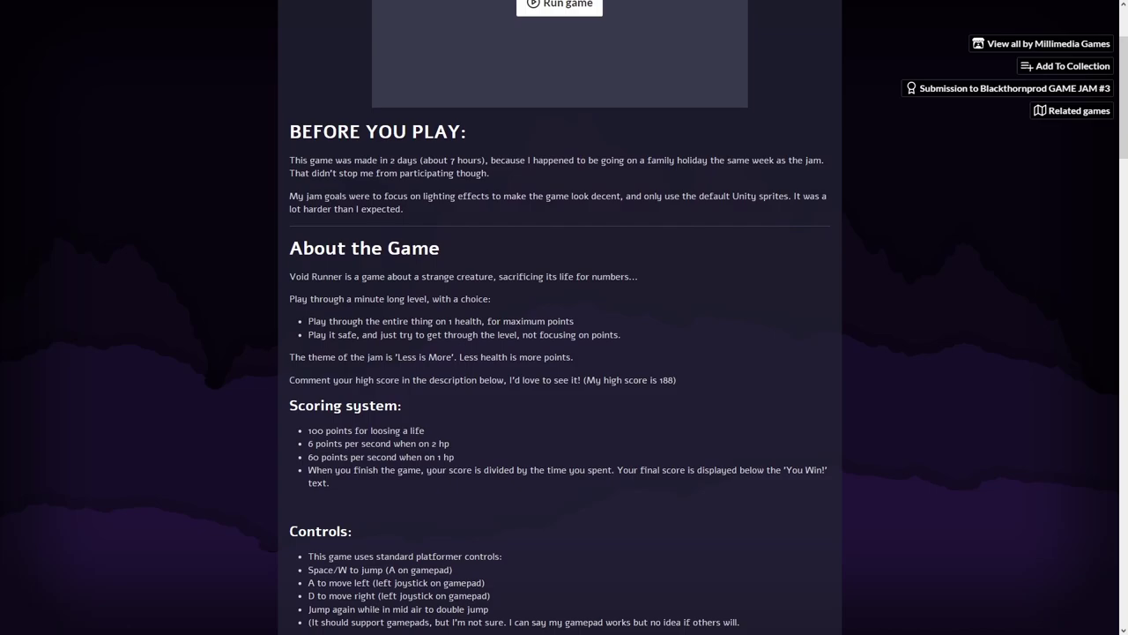
pyautogui.scroll(-1, 564, 353)
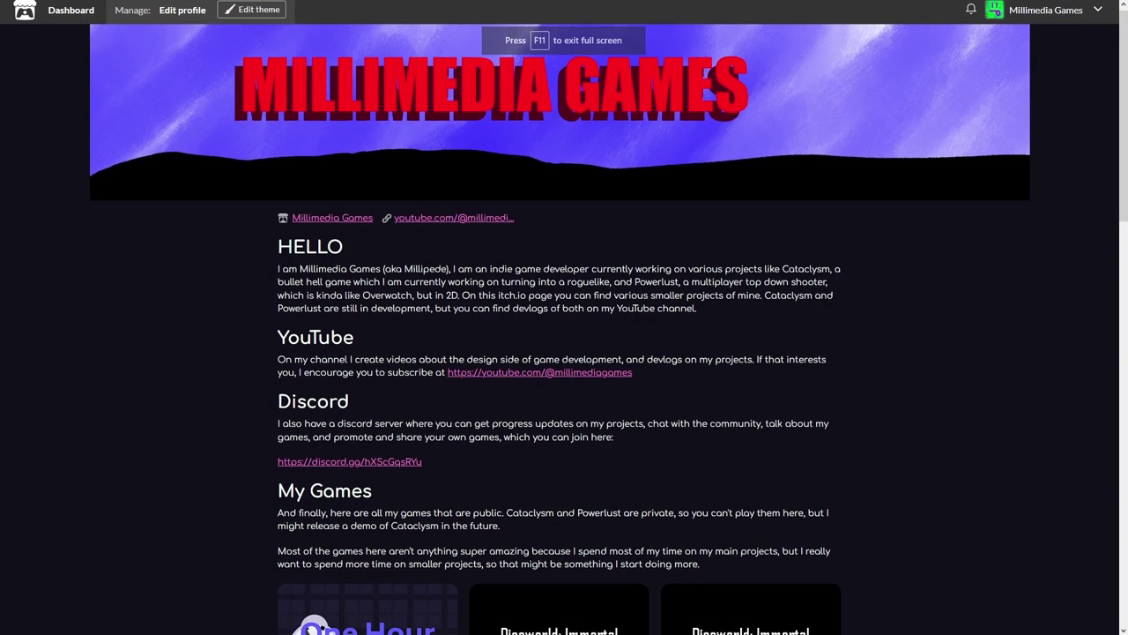
pyautogui.scroll(-1, 564, 352)
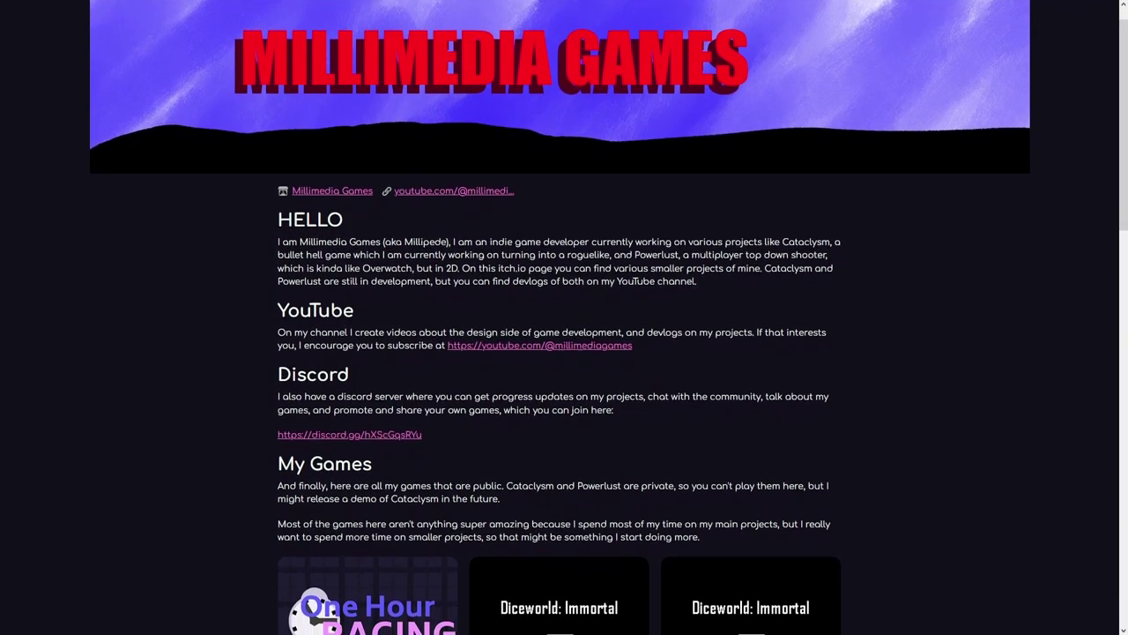
# Step: Read the introduction, YouTube, Discord and My Games sections beneath the red-titled banner on the Millimedia Games profile
pyautogui.scroll(-1, 564, 352)
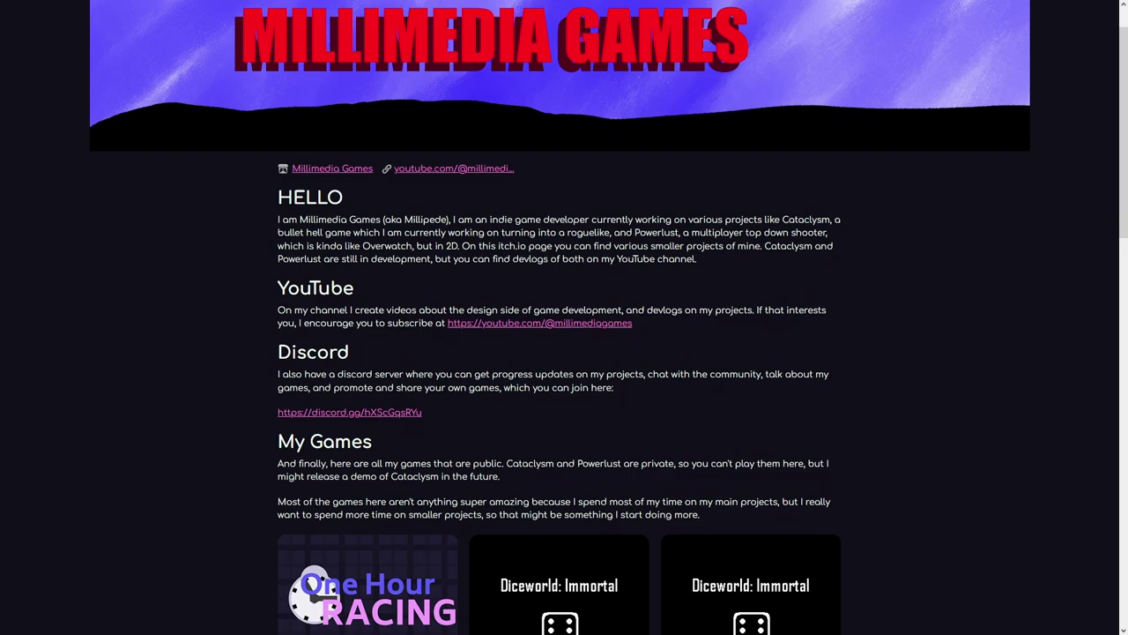
pyautogui.scroll(-1, 564, 353)
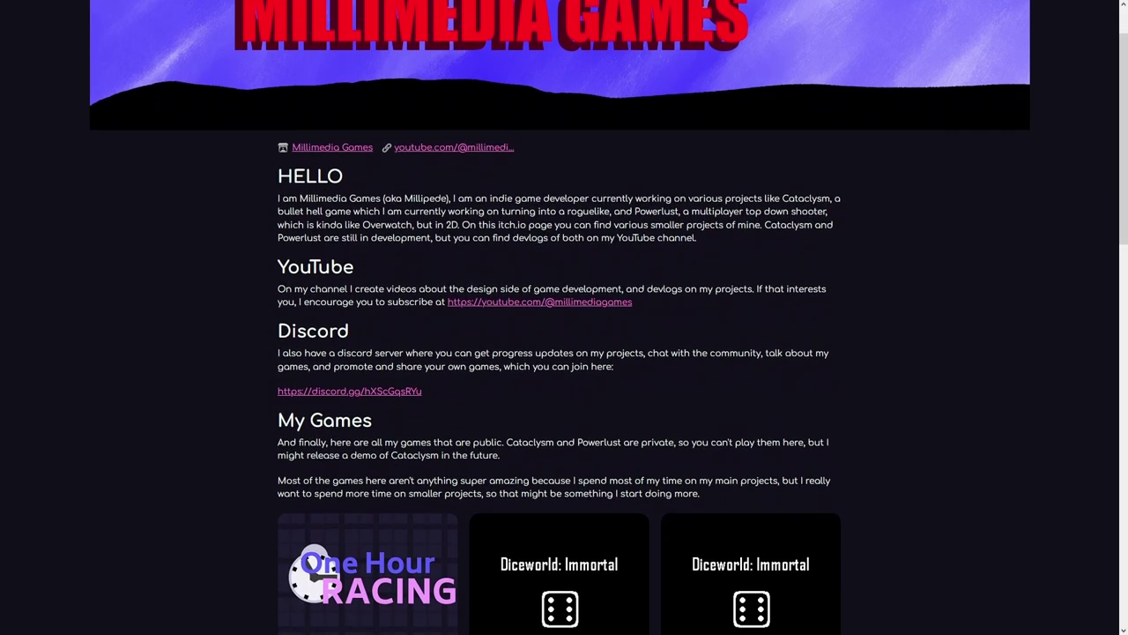
pyautogui.scroll(-1, 564, 353)
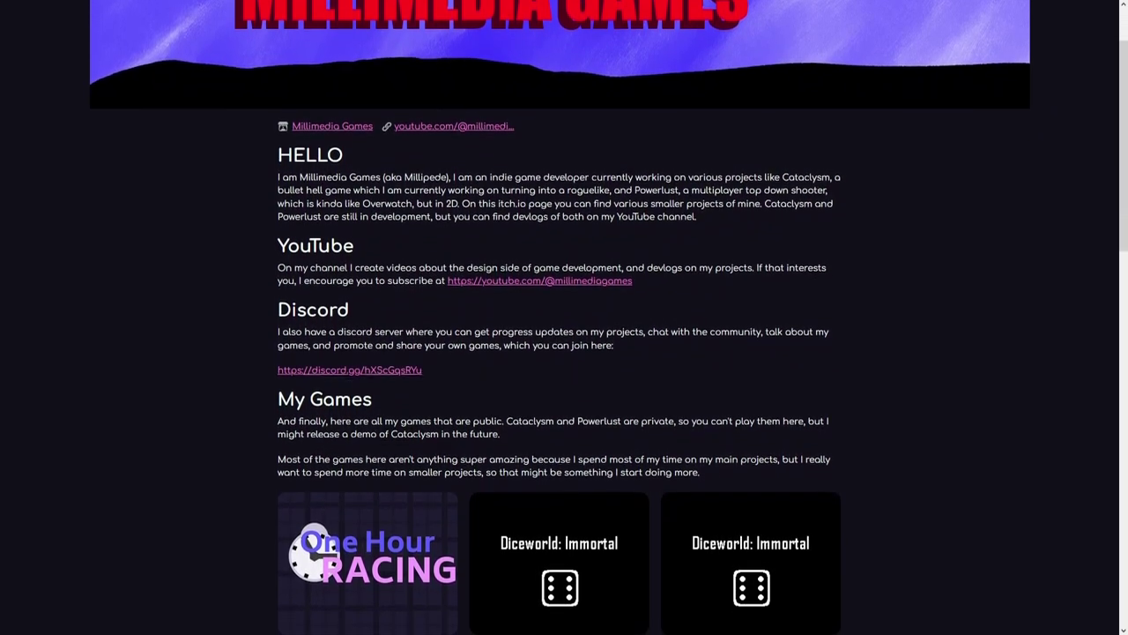
pyautogui.scroll(-1, 565, 353)
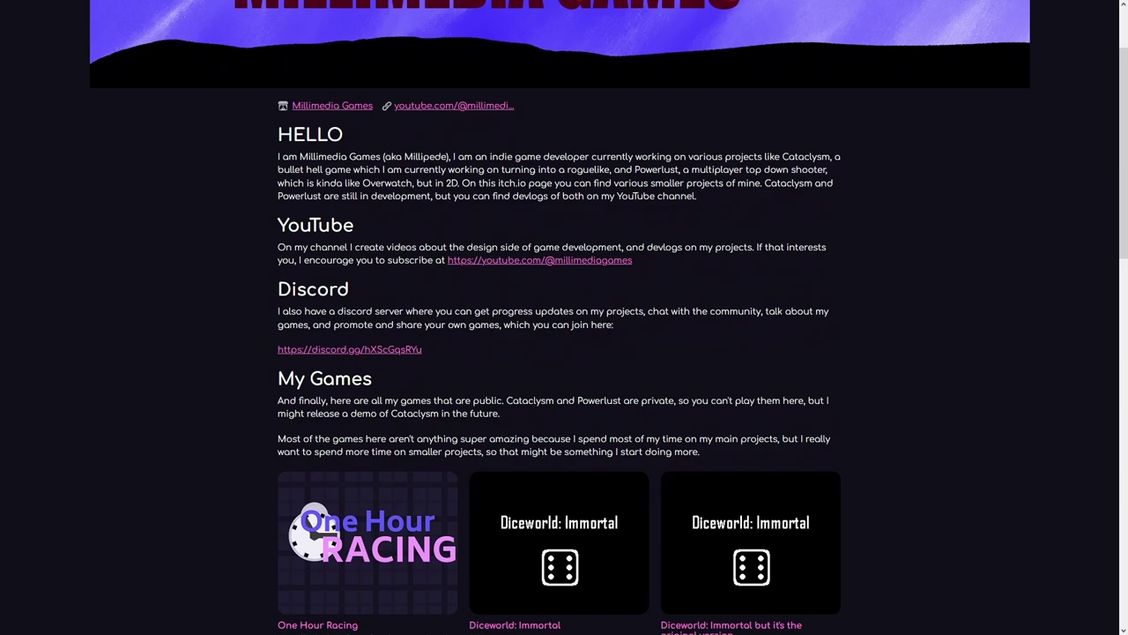
pyautogui.scroll(-1, 564, 353)
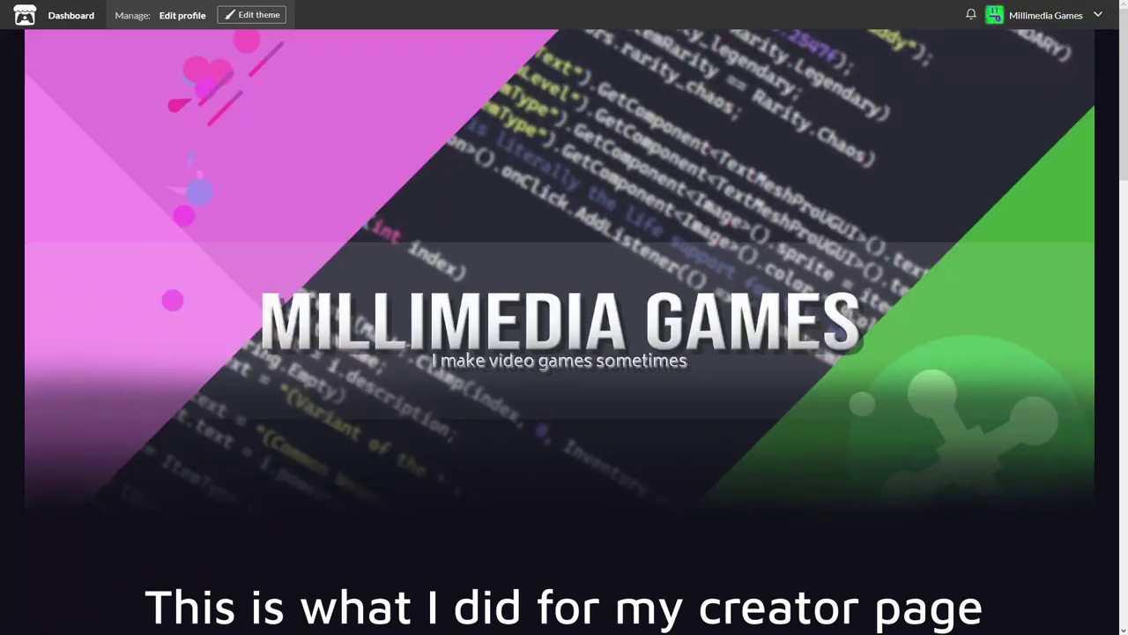
# Step: Review the redesigned Millimedia Games profile banner and how it leads into the introduction text
pyautogui.scroll(-1, 564, 264)
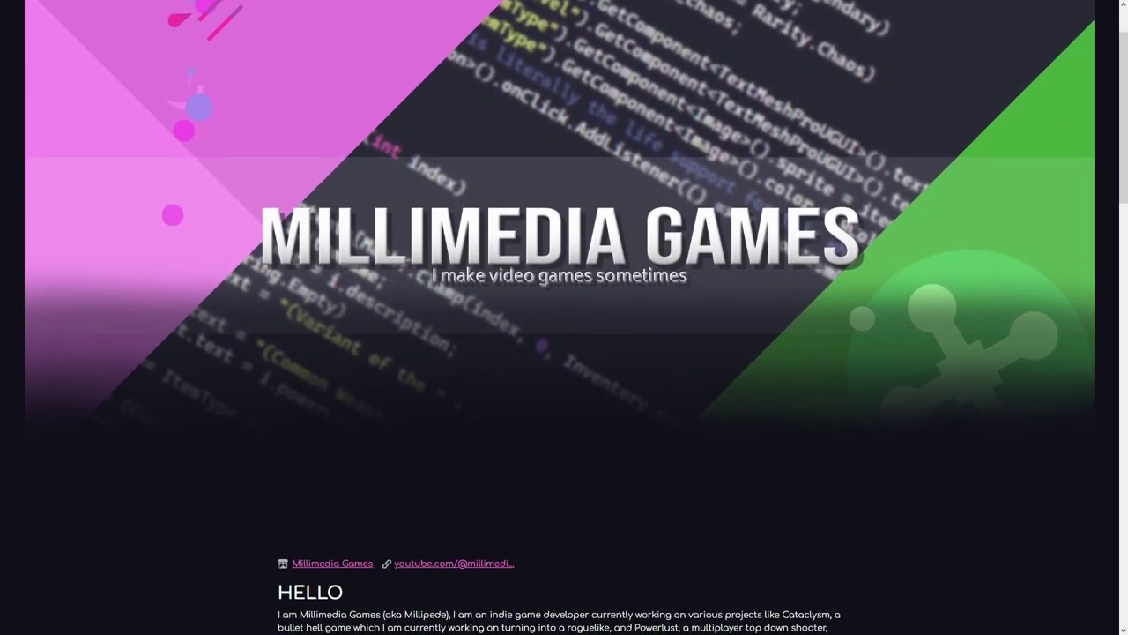
pyautogui.scroll(-1, 564, 317)
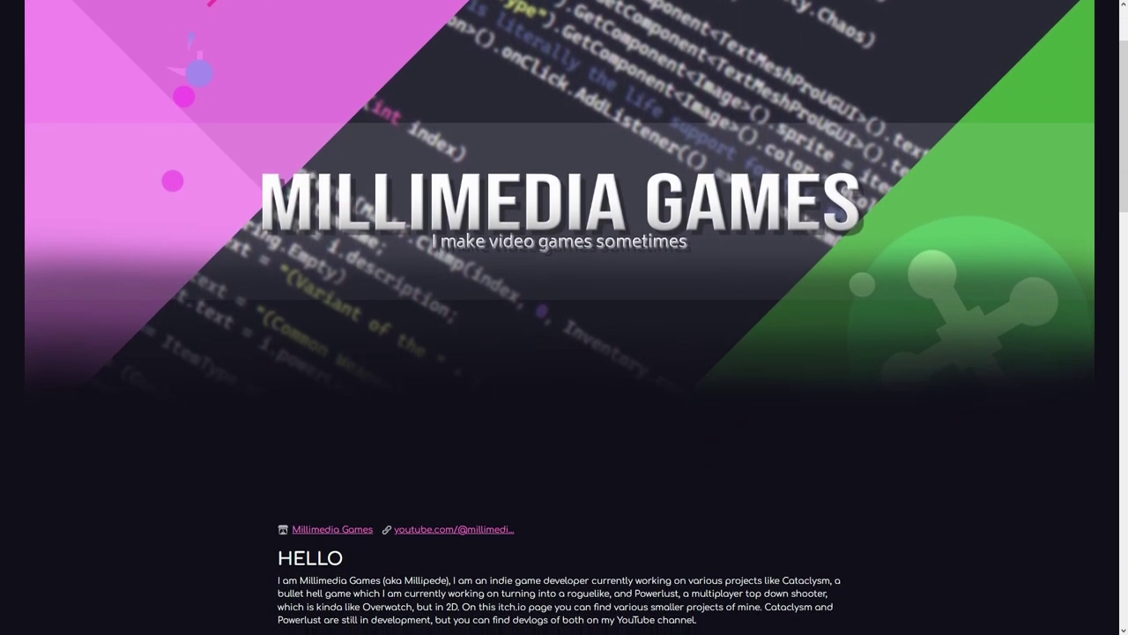
pyautogui.scroll(-1, 564, 317)
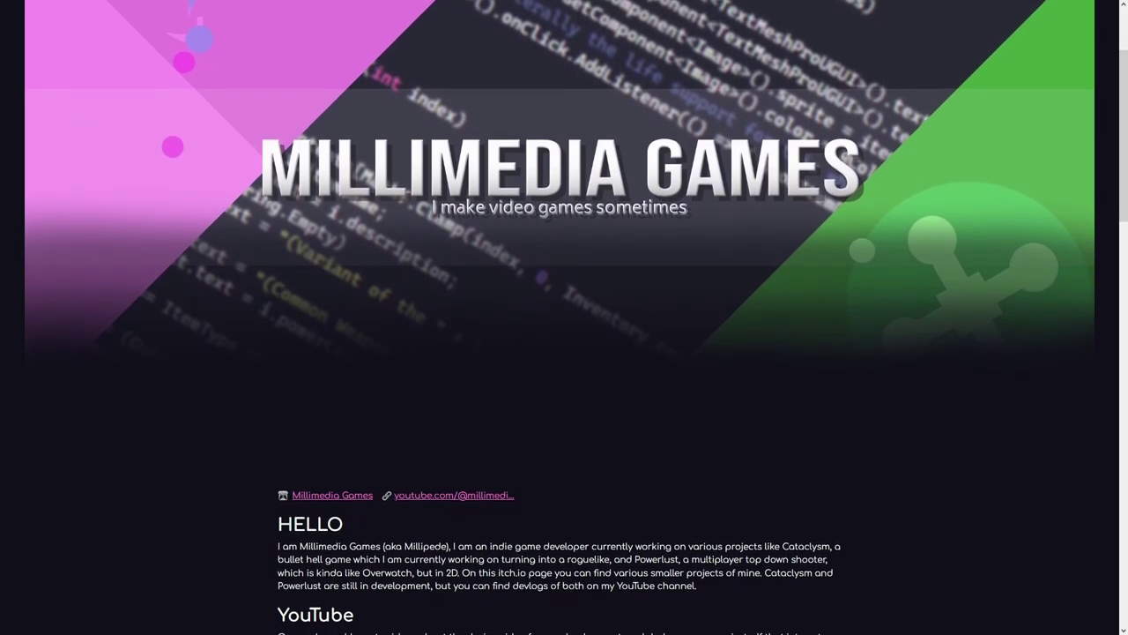
pyautogui.scroll(-1, 565, 318)
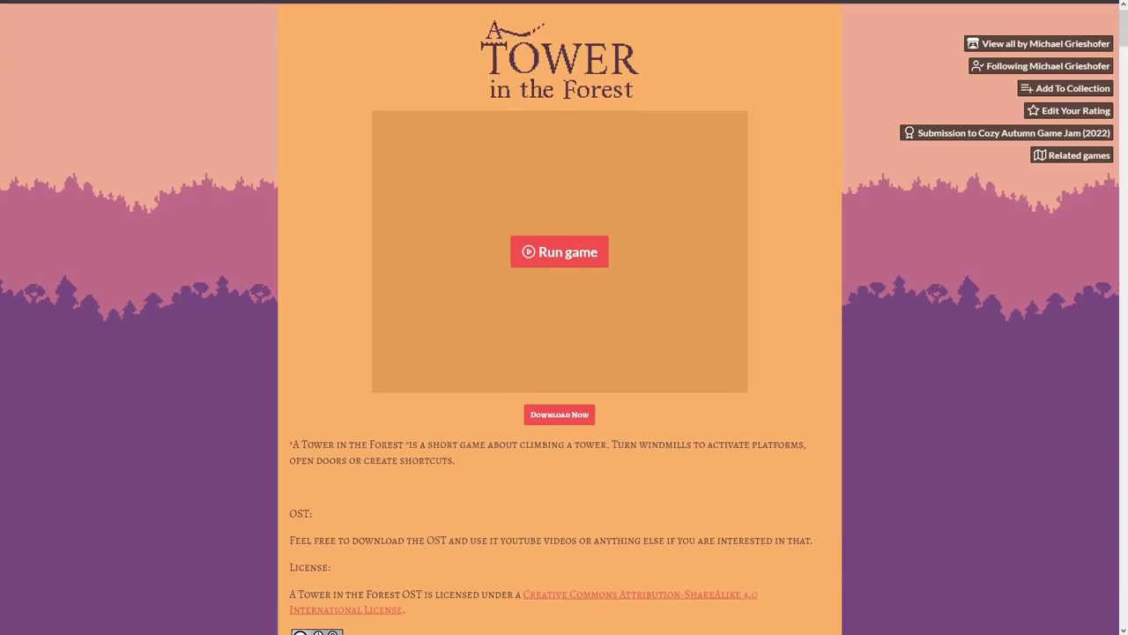
# Step: Examine the background art, colours and layout of the A Tower in the Forest game page
pyautogui.scroll(-1, 564, 318)
pyautogui.scroll(-1, 564, 318)
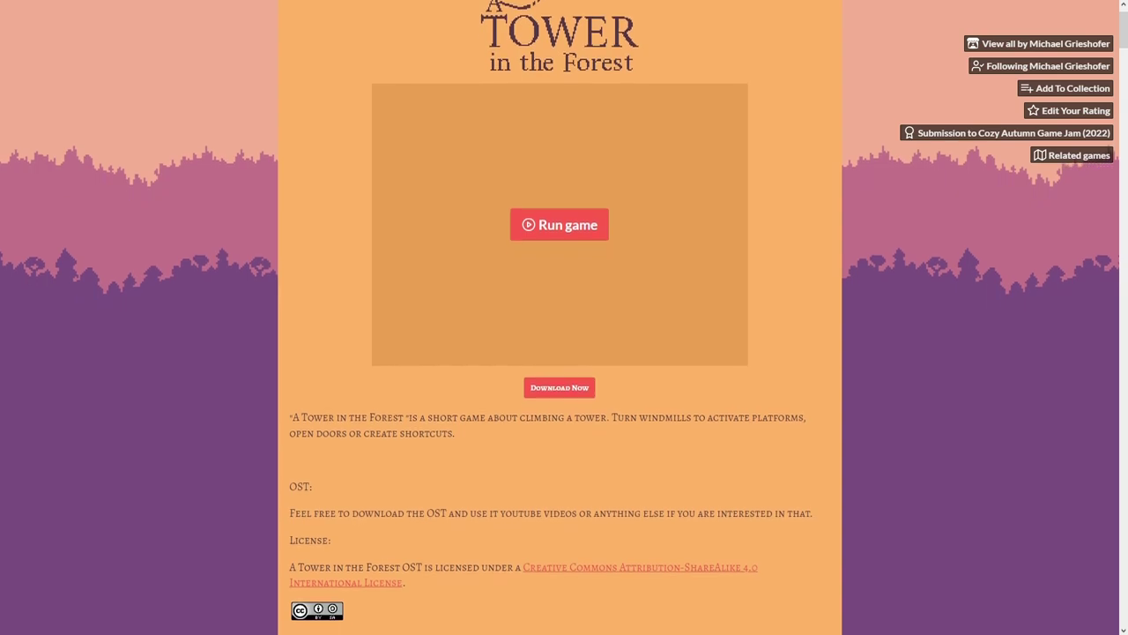
pyautogui.scroll(-1, 564, 318)
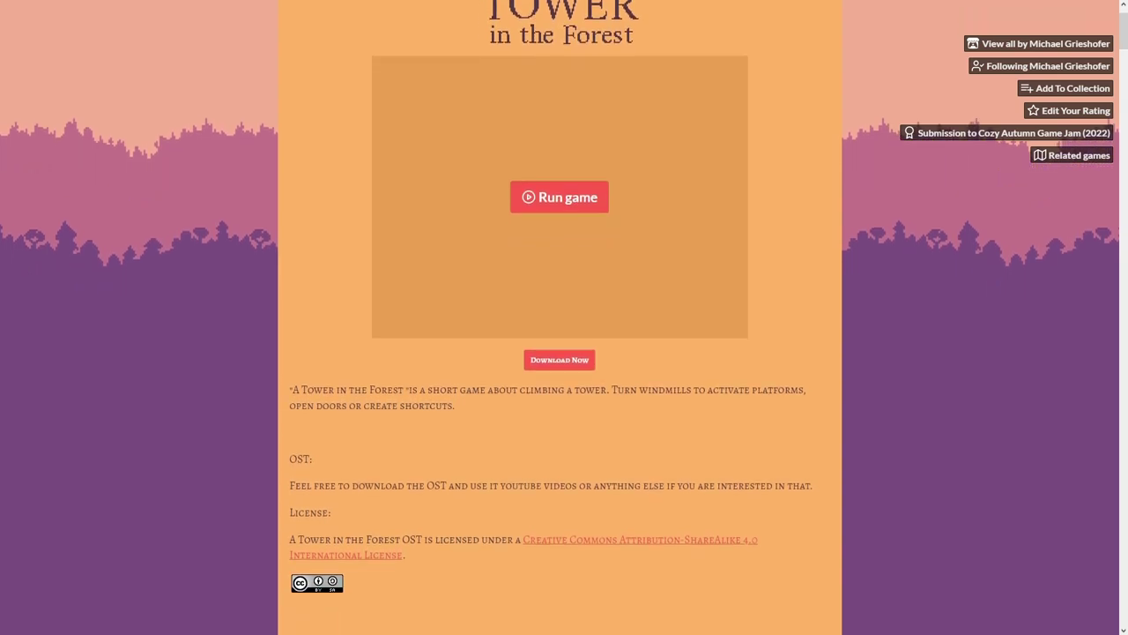
pyautogui.scroll(-1, 564, 318)
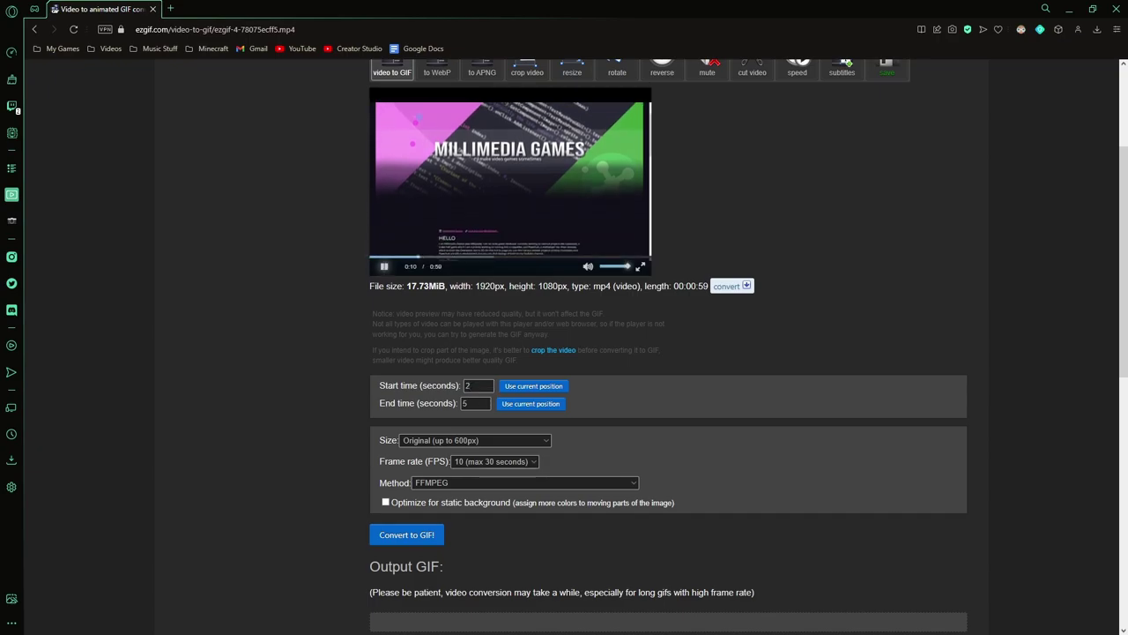
# Step: In ezgif's video-to-GIF converter, change the frame rate to the next option after 10 FPS
pyautogui.click(496, 461)
pyautogui.press('Down')
pyautogui.press('Return')
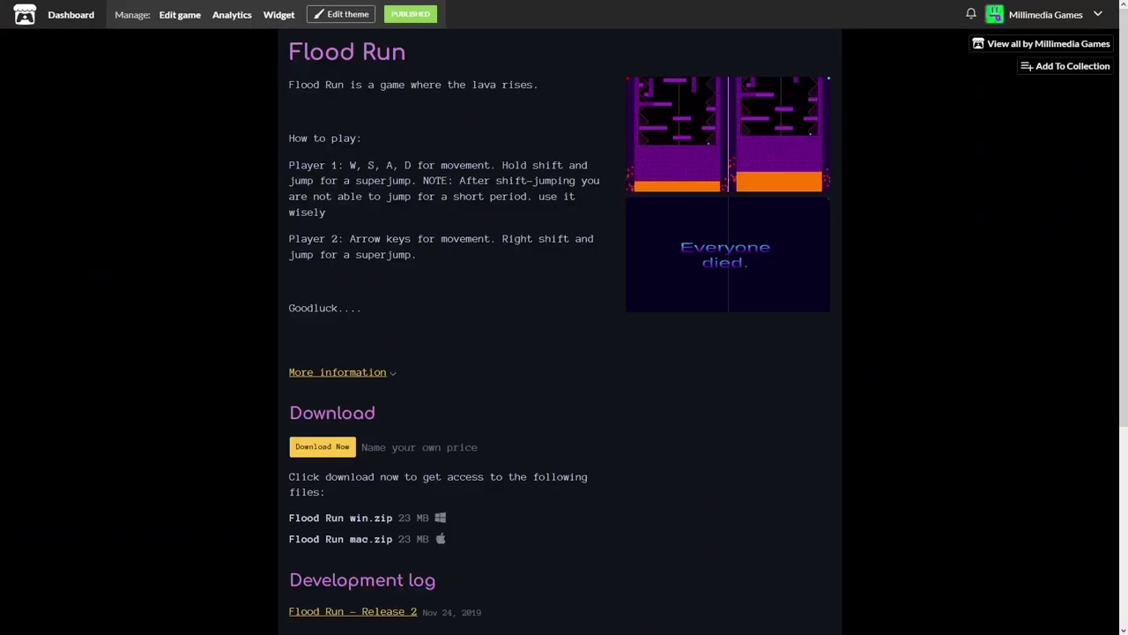
# Step: On itch.io, examine the Flood Run page set in a monospaced body font, from the description to the comments
pyautogui.scroll(-2, 565, 352)
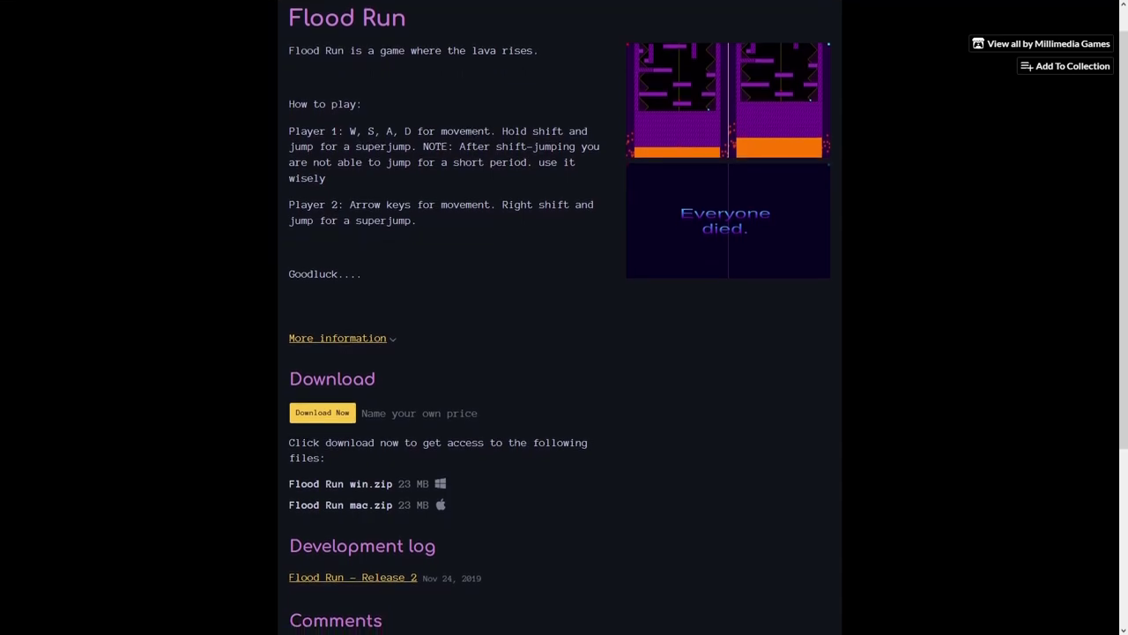
pyautogui.scroll(-2, 564, 353)
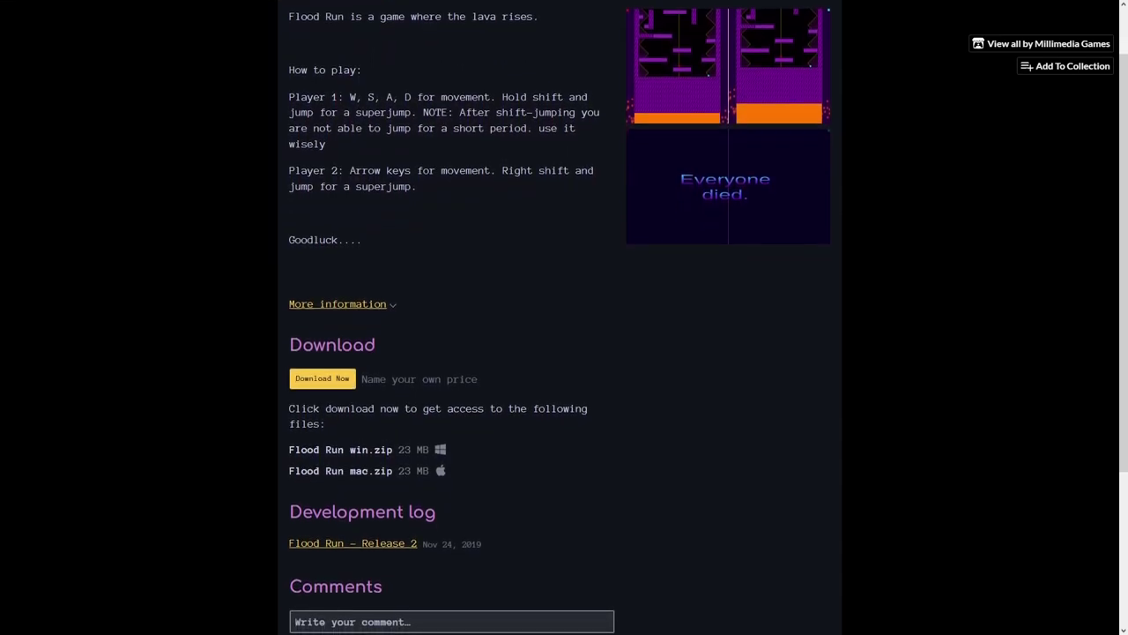
pyautogui.scroll(-1, 564, 352)
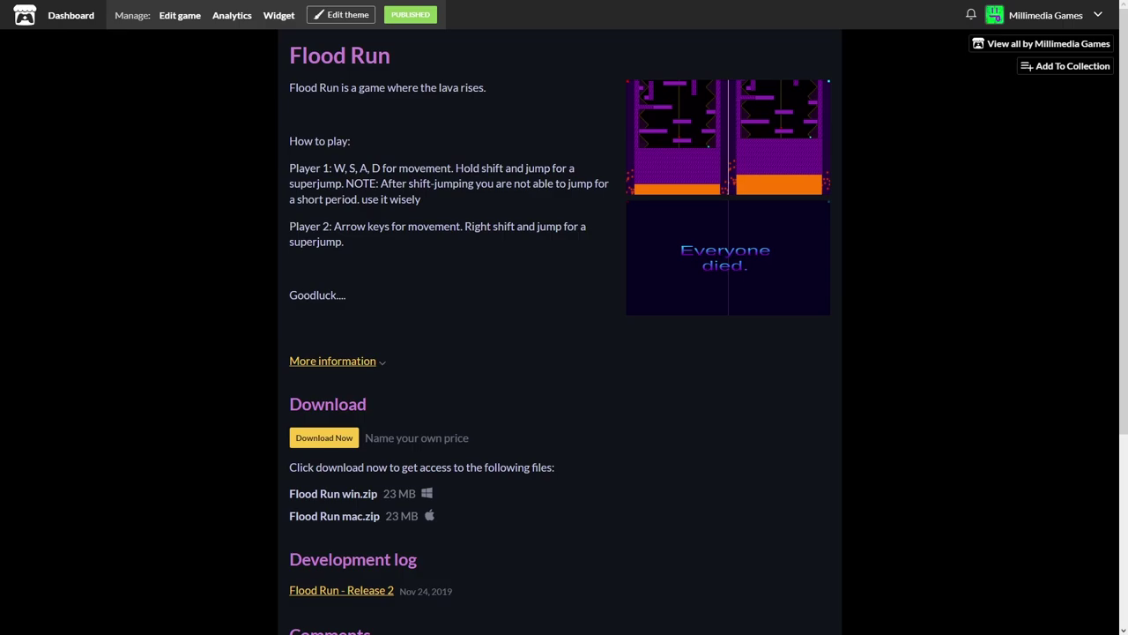
# Step: Examine the readability of the sans-serif Flood Run page down to its comments, and of the Void Runner page's description
pyautogui.scroll(-2, 564, 353)
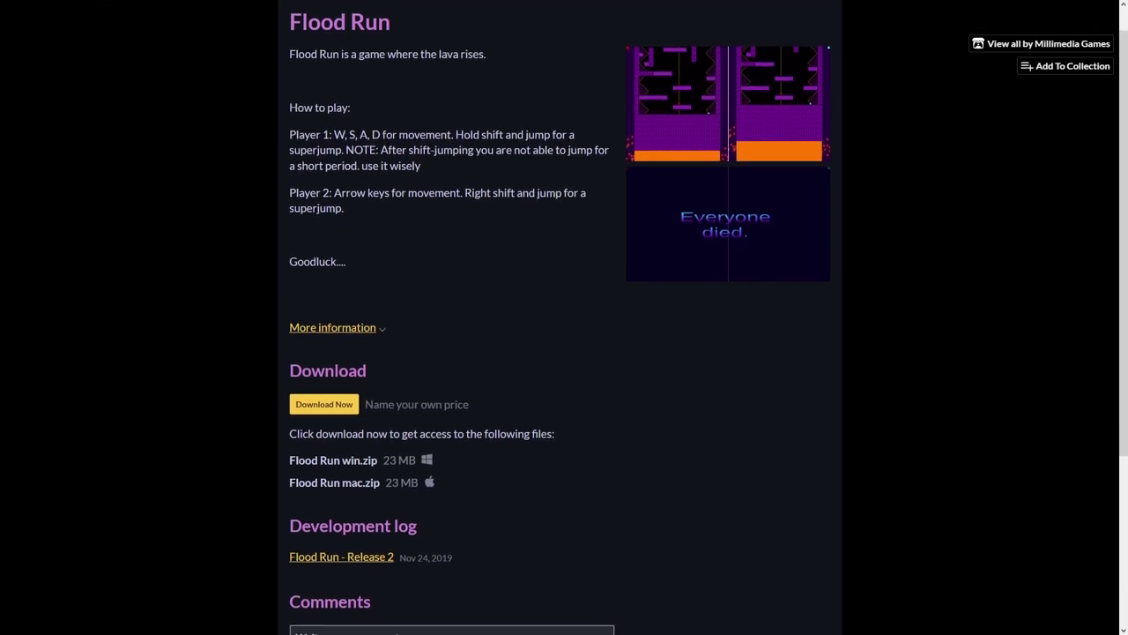
pyautogui.scroll(-2, 564, 352)
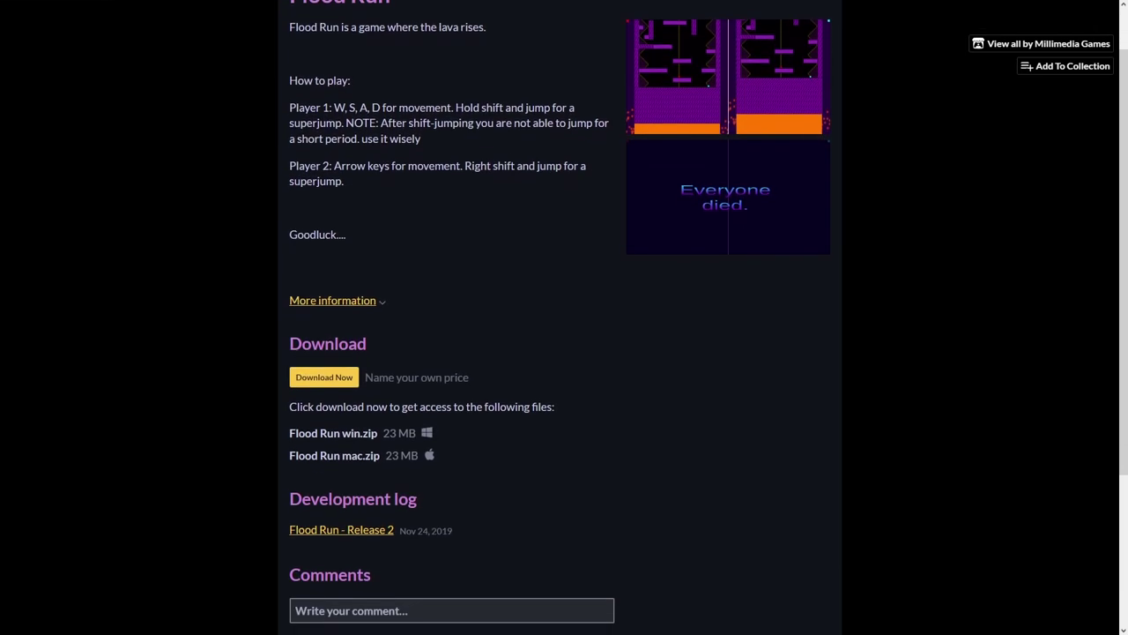
pyautogui.scroll(-2, 564, 353)
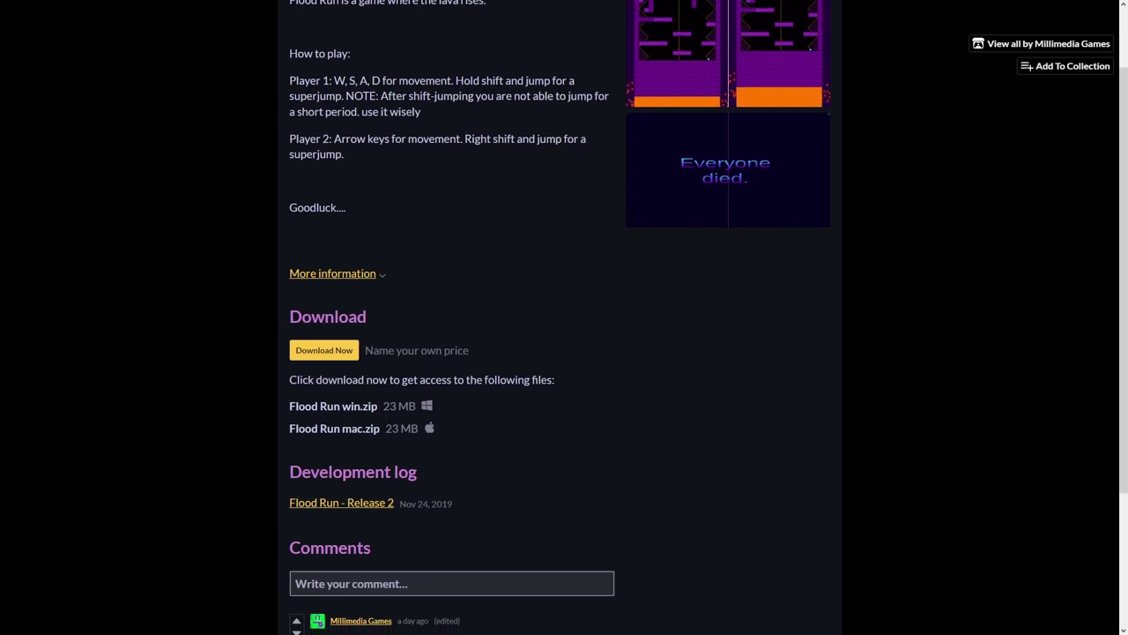
pyautogui.scroll(-2, 564, 353)
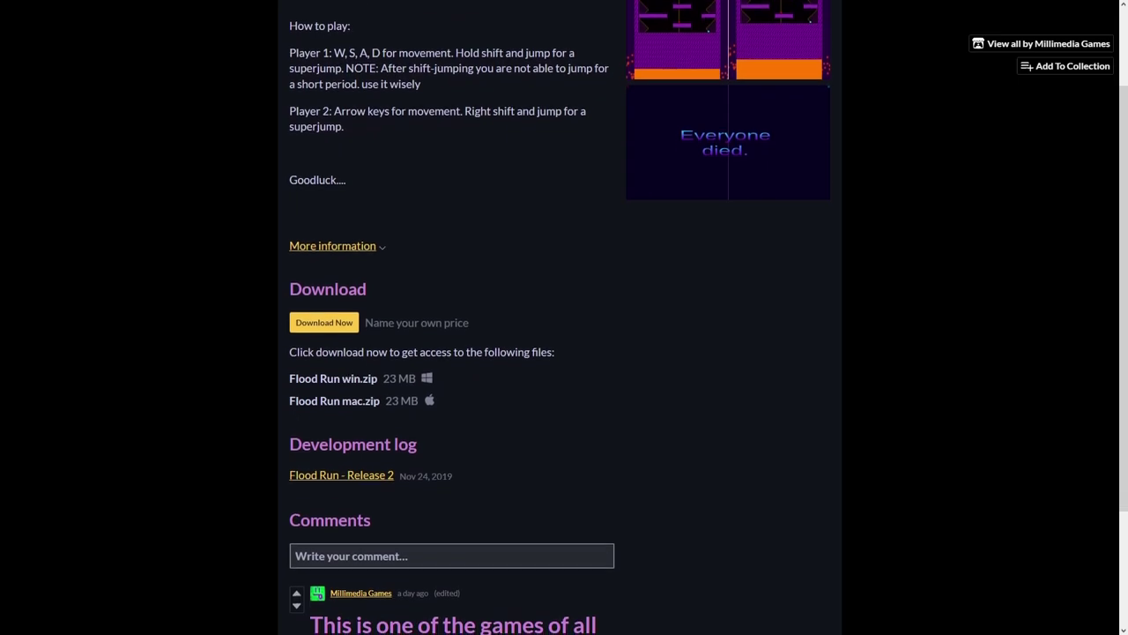
pyautogui.scroll(-2, 564, 353)
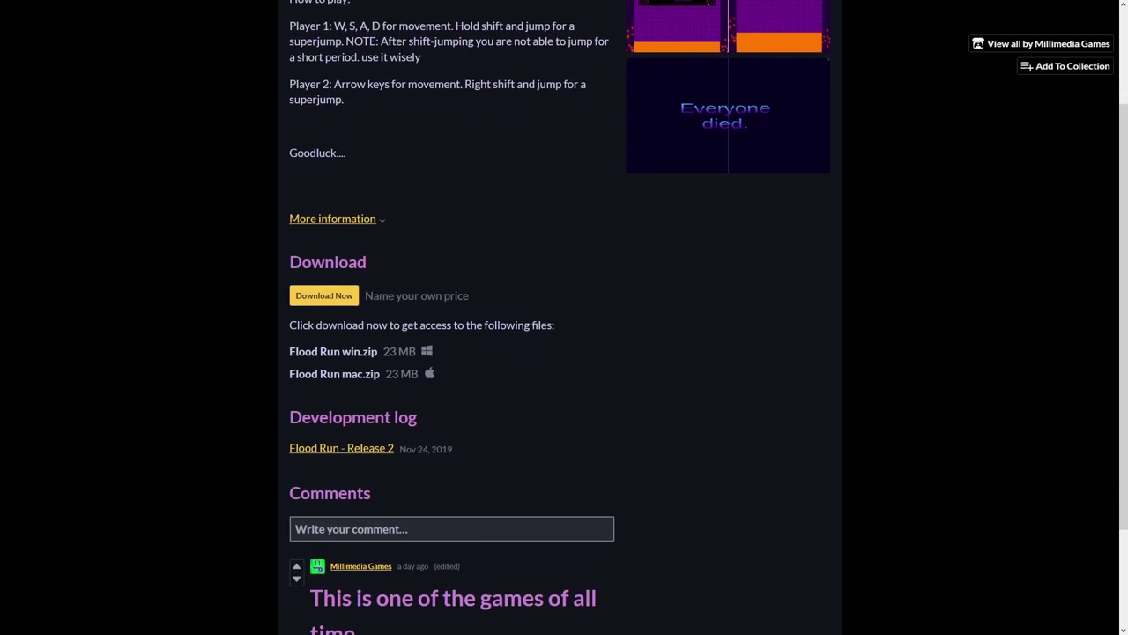
pyautogui.scroll(-2, 564, 352)
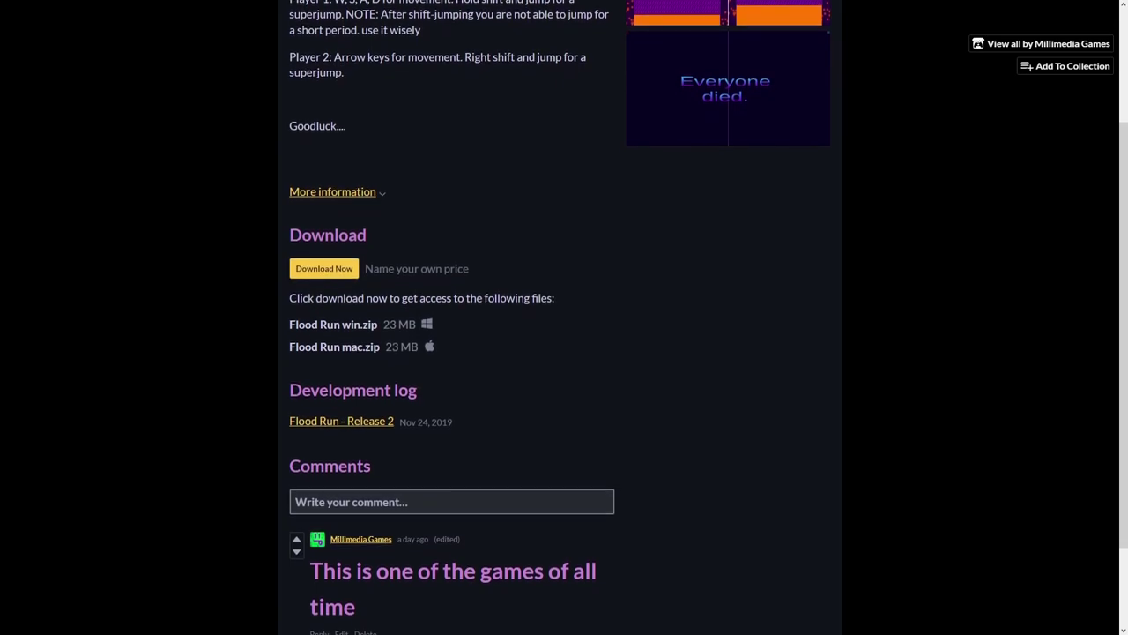
pyautogui.scroll(-2, 564, 352)
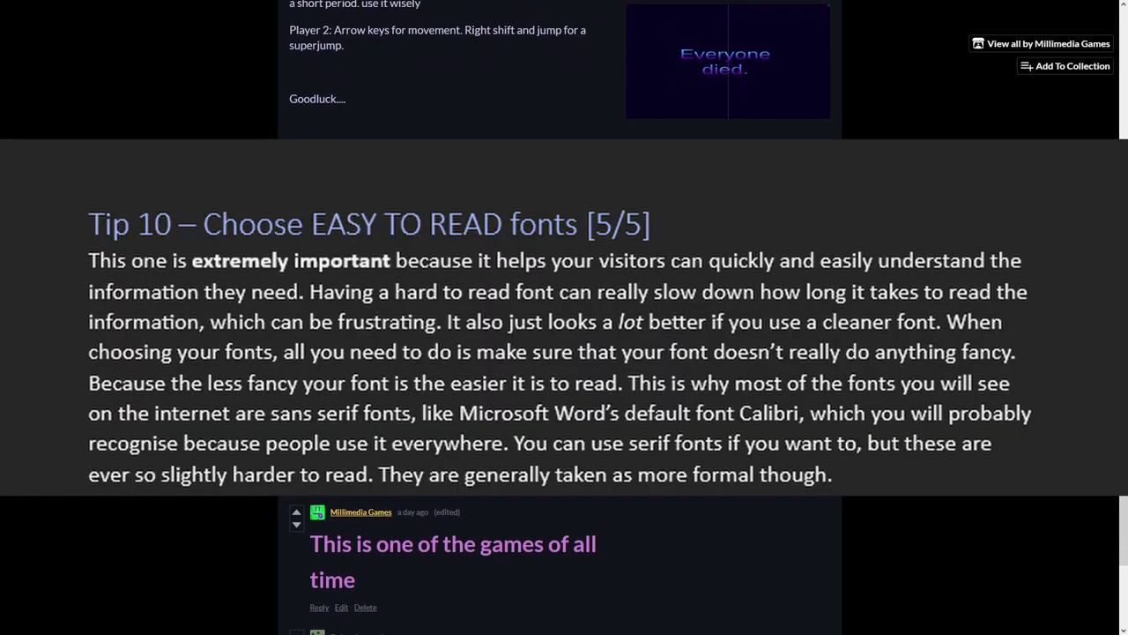
pyautogui.scroll(-2, 565, 353)
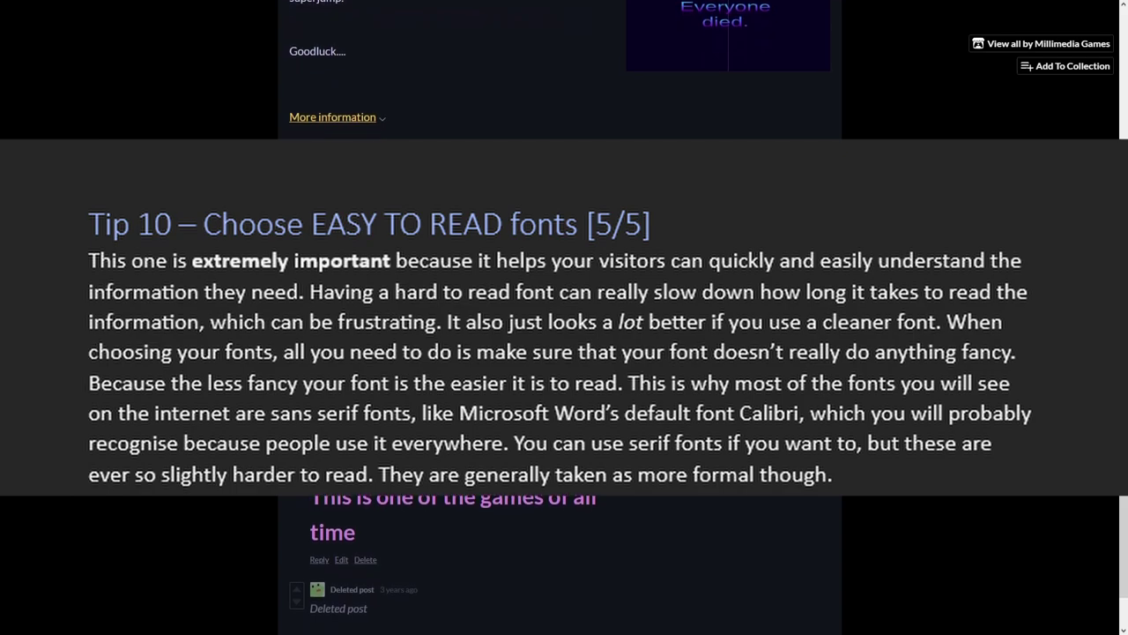
pyautogui.scroll(-2, 564, 353)
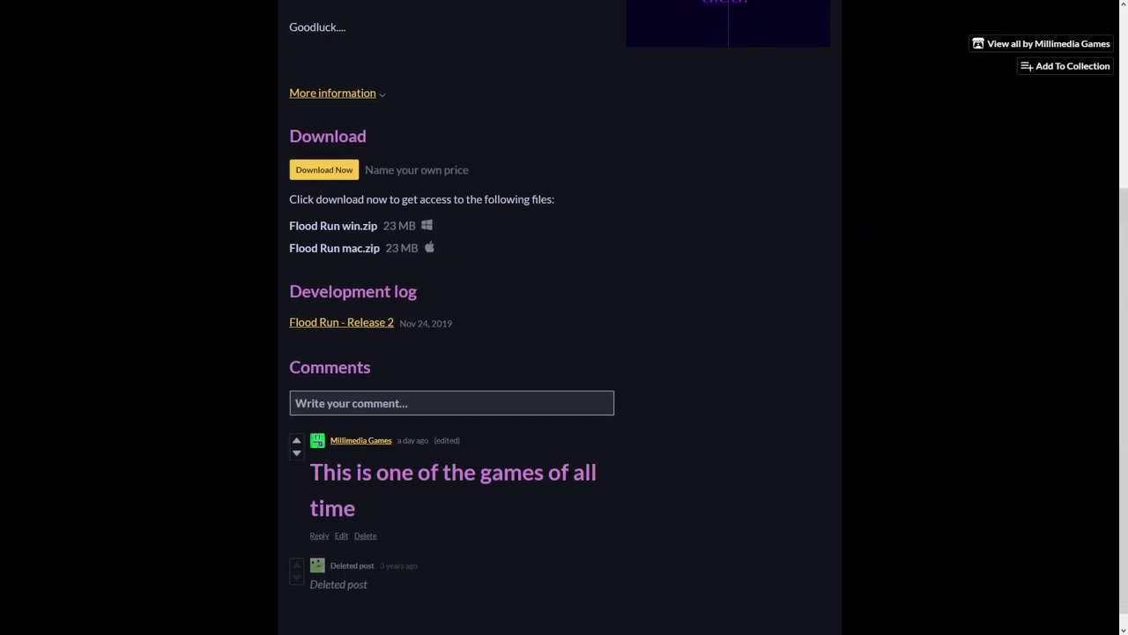
pyautogui.scroll(-1, 564, 352)
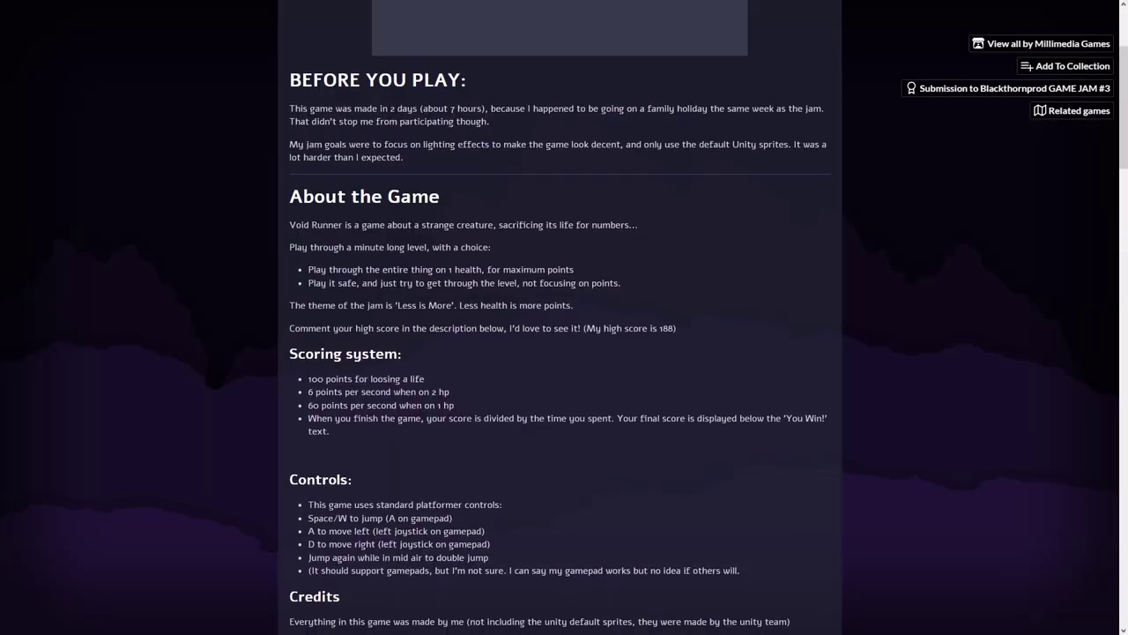
pyautogui.scroll(-2, 564, 352)
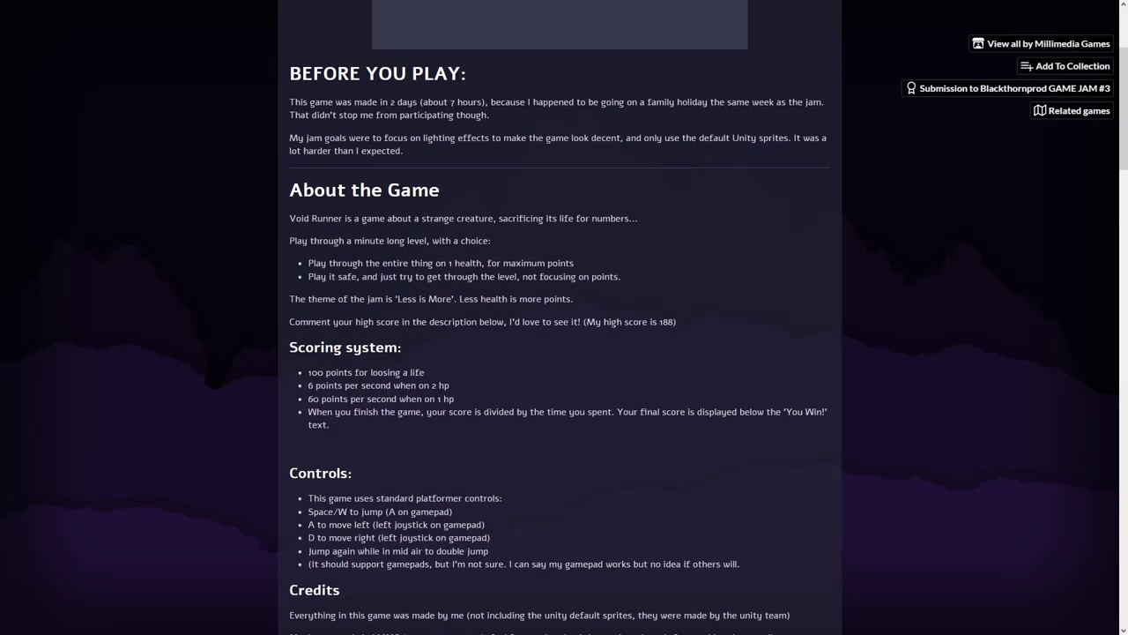
pyautogui.scroll(-2, 564, 353)
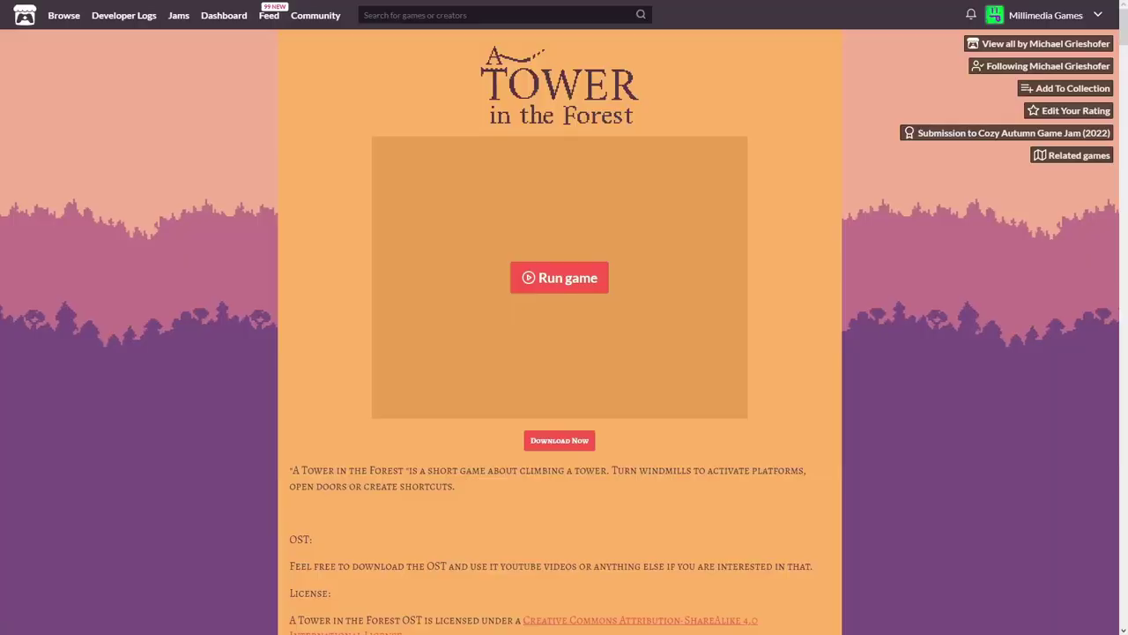
# Step: Examine the serif font on the A Tower in the Forest page down to its controls, and view the Millimedia Games profile banner
pyautogui.scroll(-2, 565, 353)
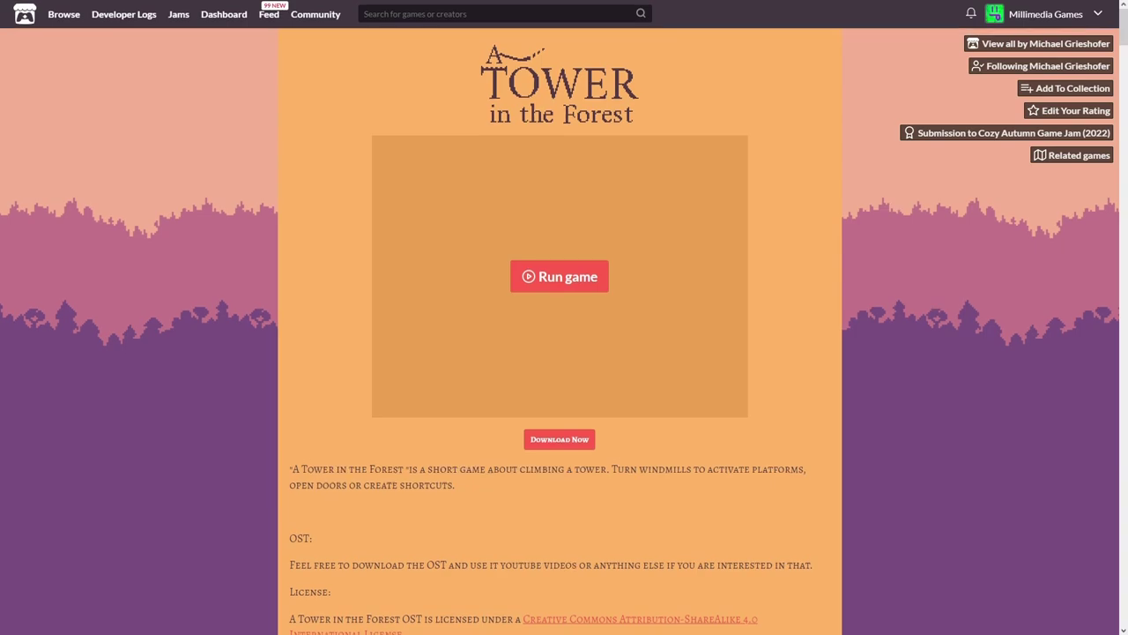
pyautogui.scroll(-1, 564, 353)
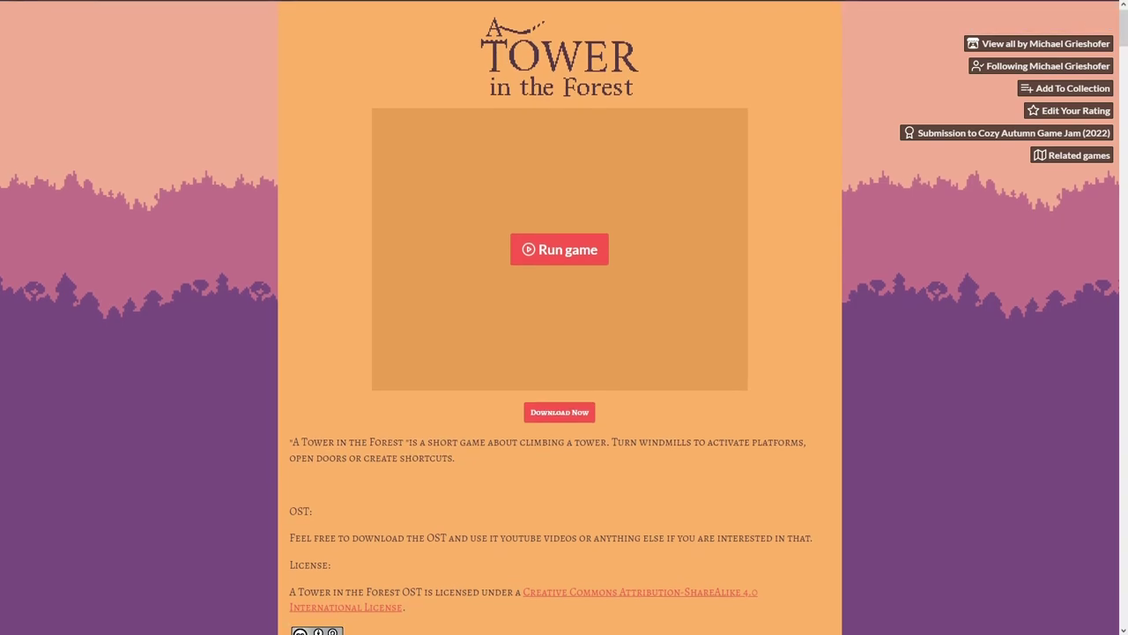
pyautogui.scroll(-1, 560, 353)
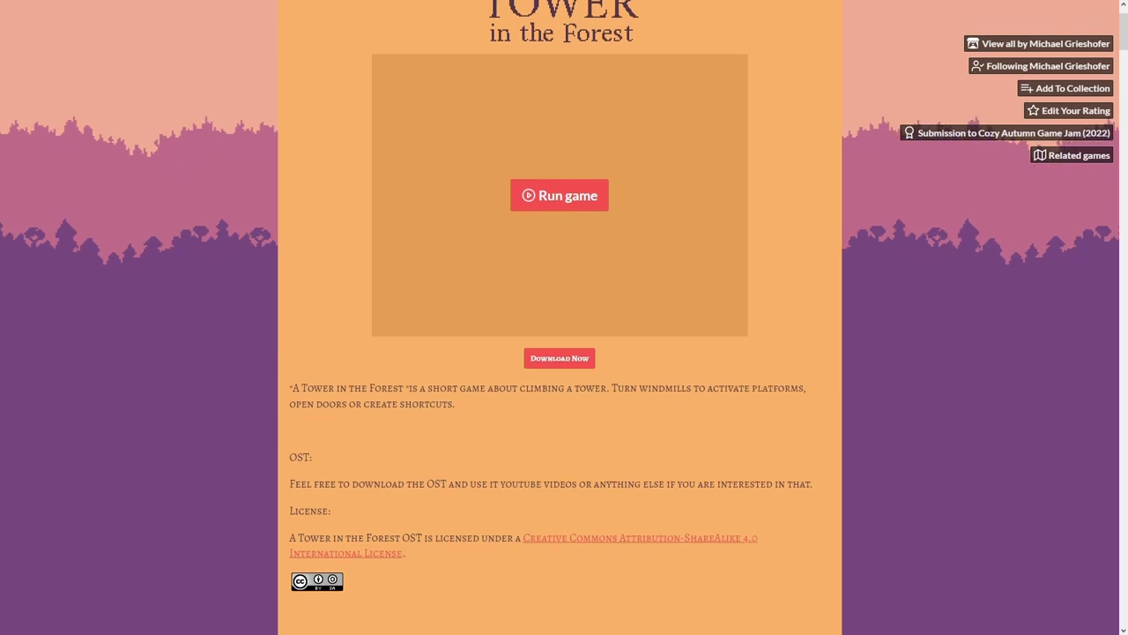
pyautogui.scroll(-1, 559, 353)
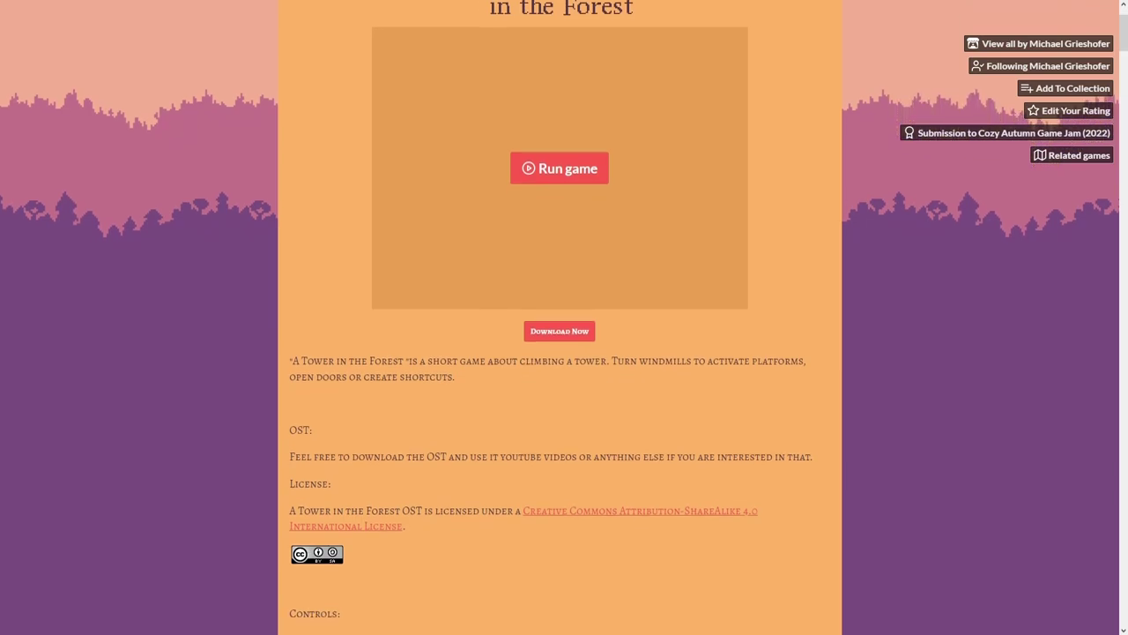
pyautogui.scroll(-1, 559, 352)
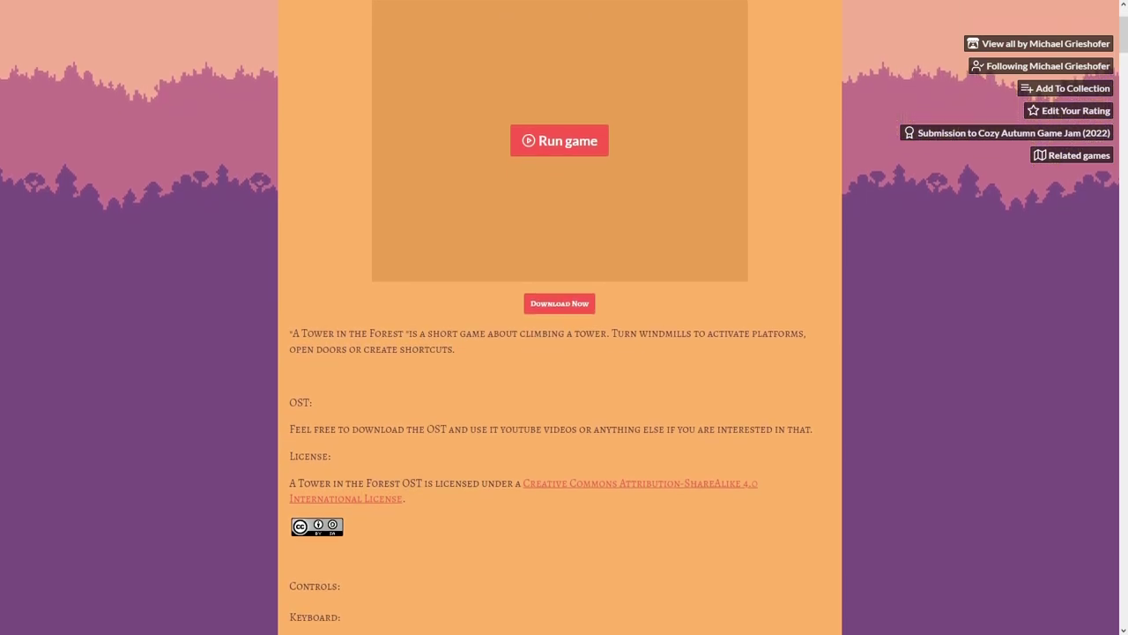
pyautogui.scroll(-1, 560, 353)
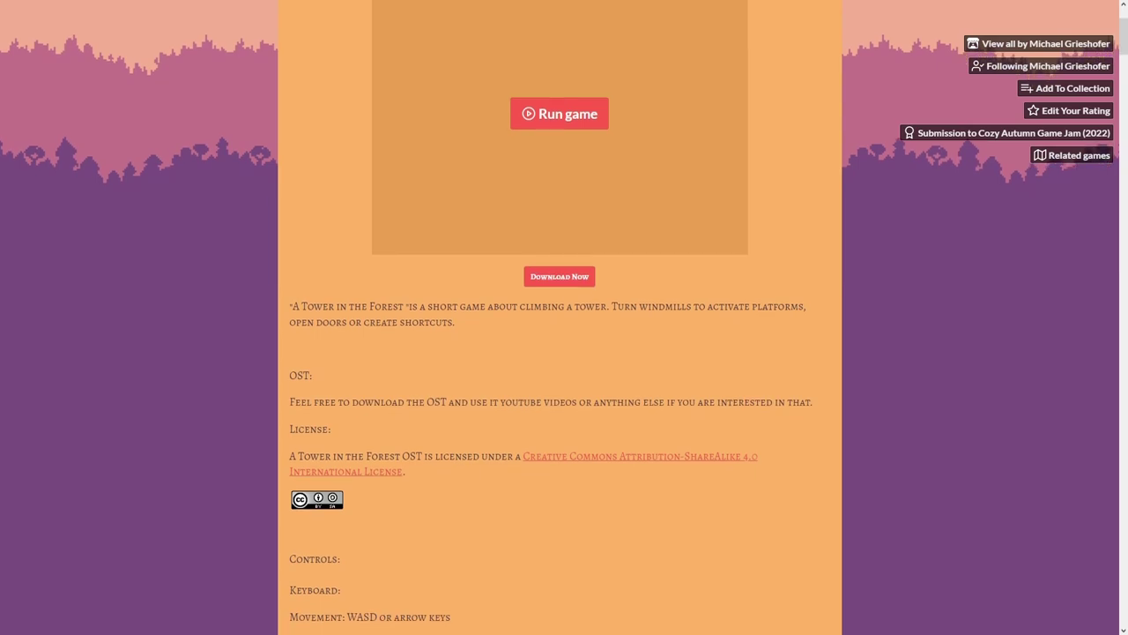
pyautogui.scroll(-1, 560, 353)
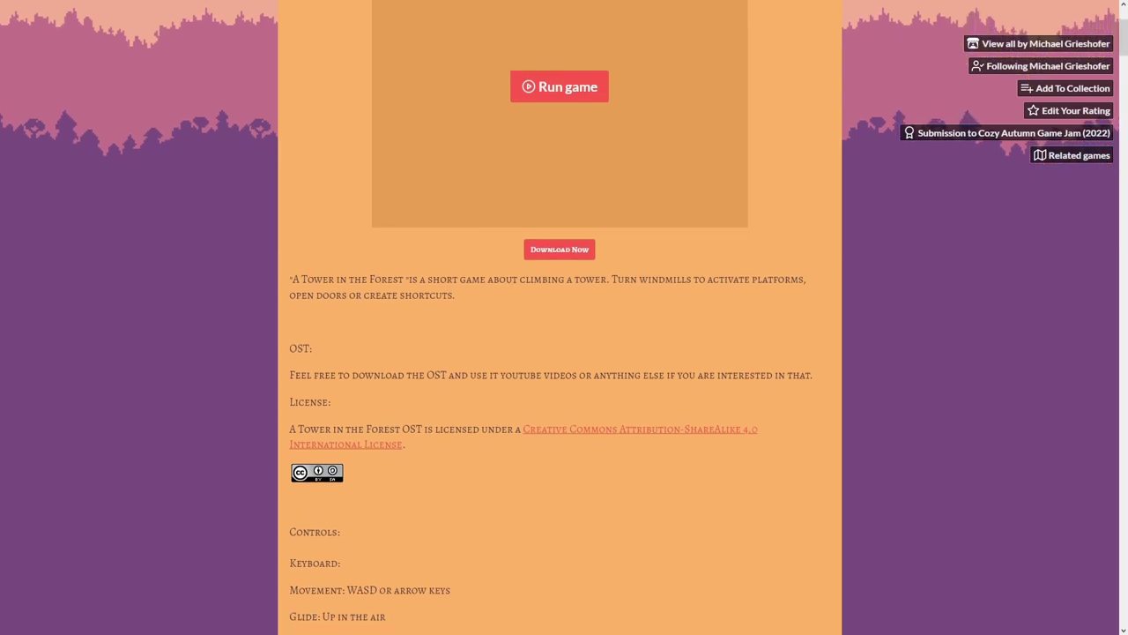
pyautogui.scroll(-1, 559, 352)
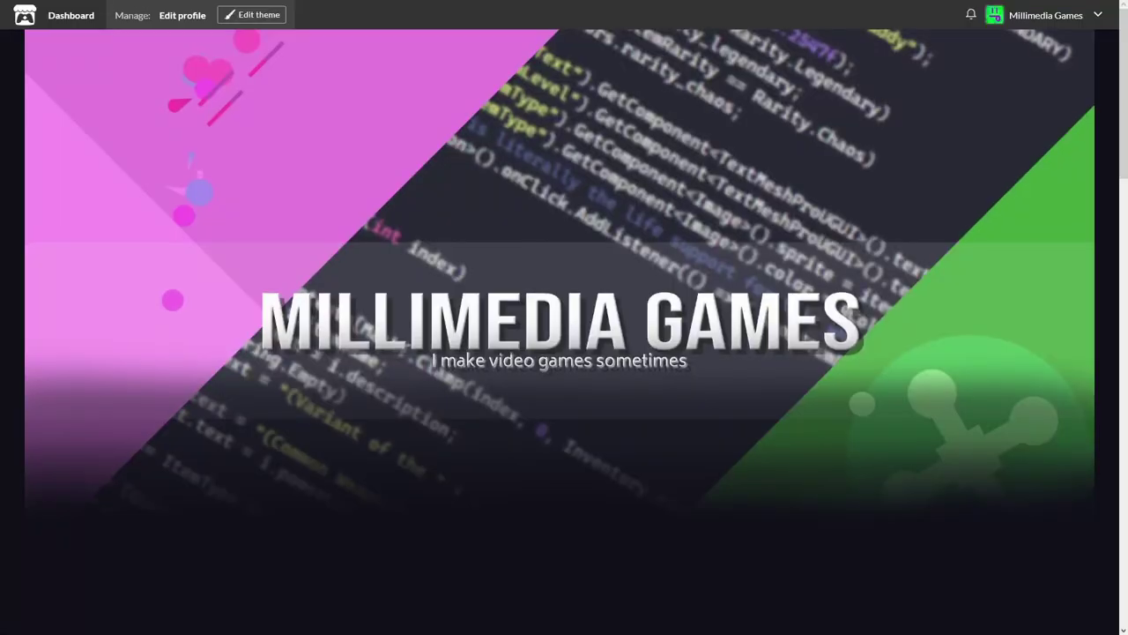
pyautogui.scroll(-1, 560, 352)
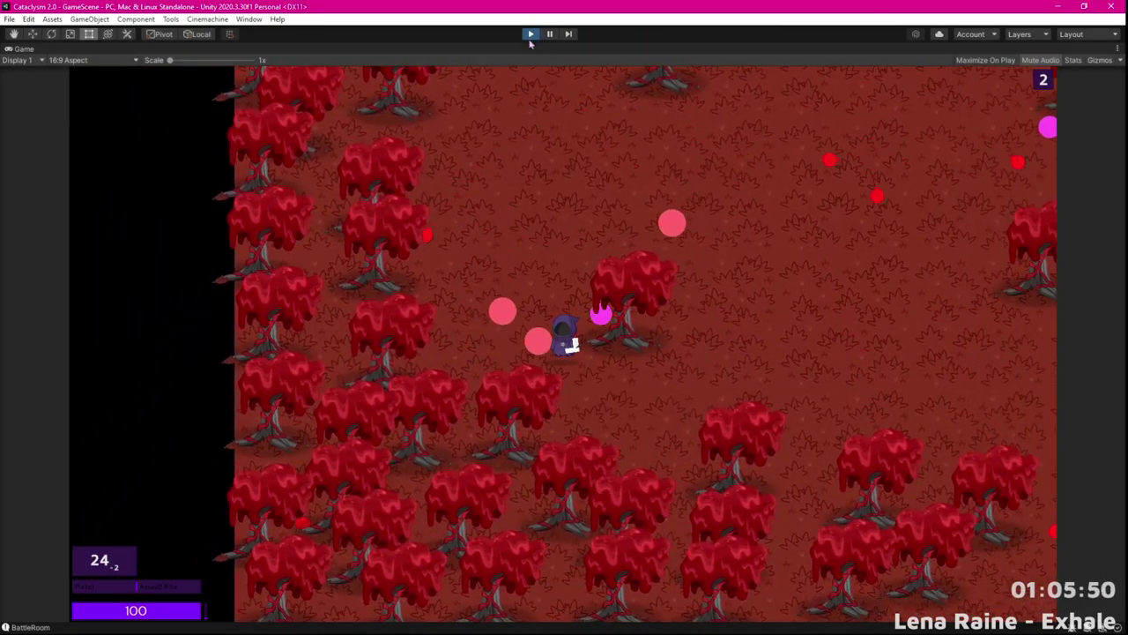
# Step: Switch to Unity and stop the running play test of the Cataclysm project
pyautogui.click(530, 34)
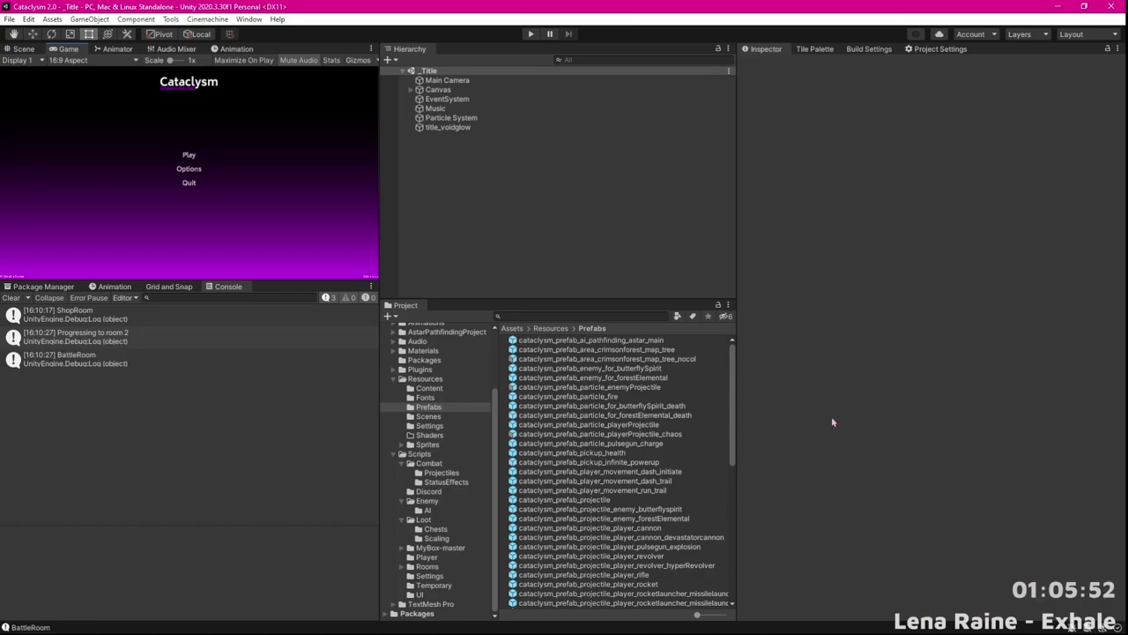